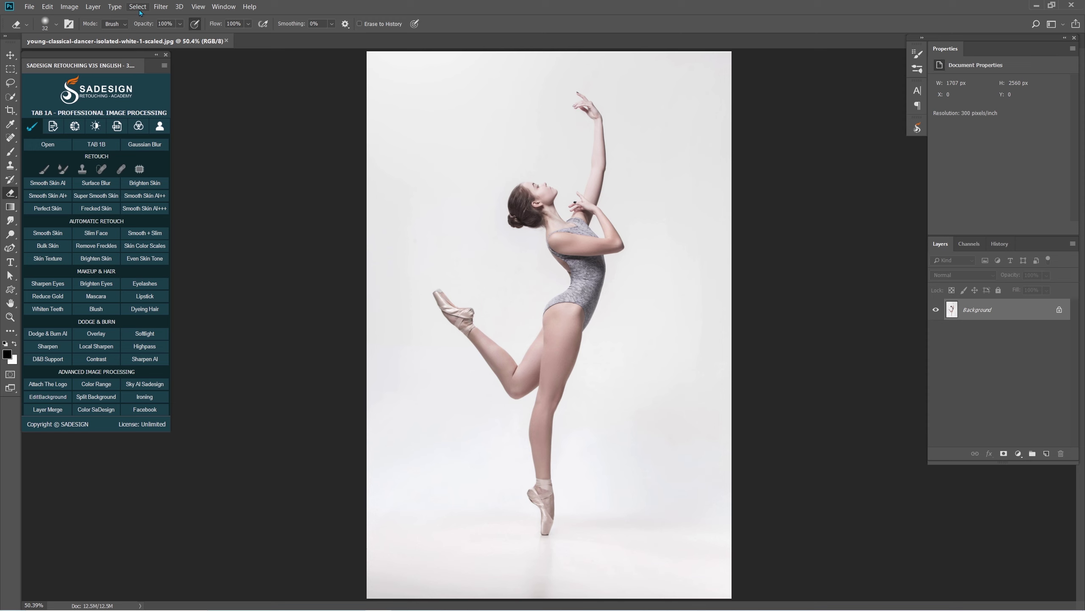
# Step: Select the dancer as subject, feather the selection 0.5 px, and copy her onto Layer 1
pyautogui.click(138, 8)
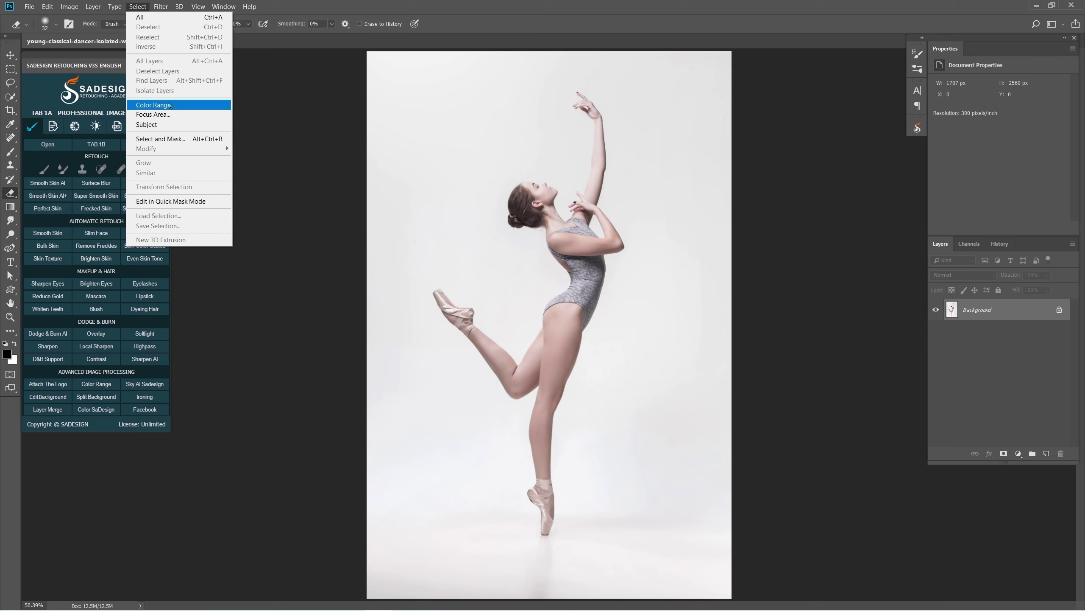
pyautogui.click(201, 124)
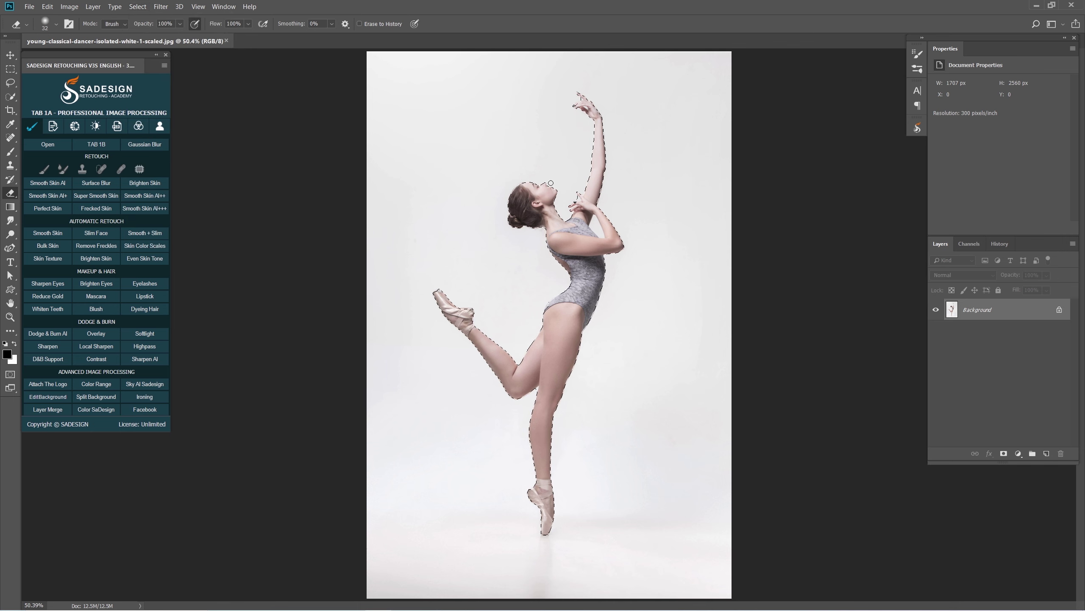
pyautogui.hotkey('shift', 'F6')
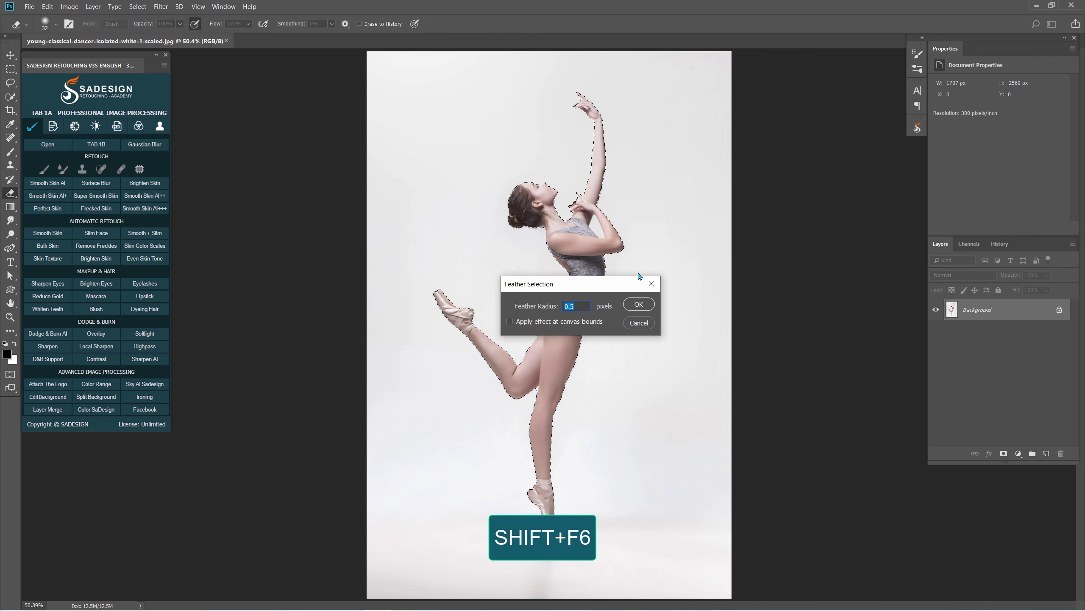
pyautogui.press('Return')
pyautogui.hotkey('ctrl', 'j')
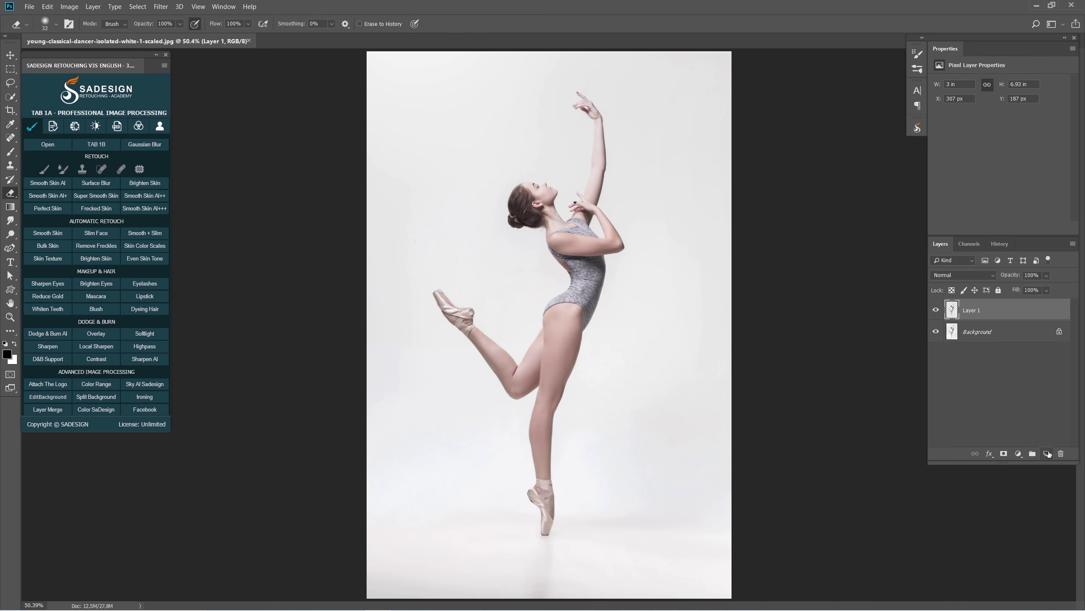
# Step: Add an empty Layer 2, set a soft 0%-hardness Smudge brush, and pick the Curvature Pen Tool
pyautogui.click(1048, 453)
pyautogui.press('p')
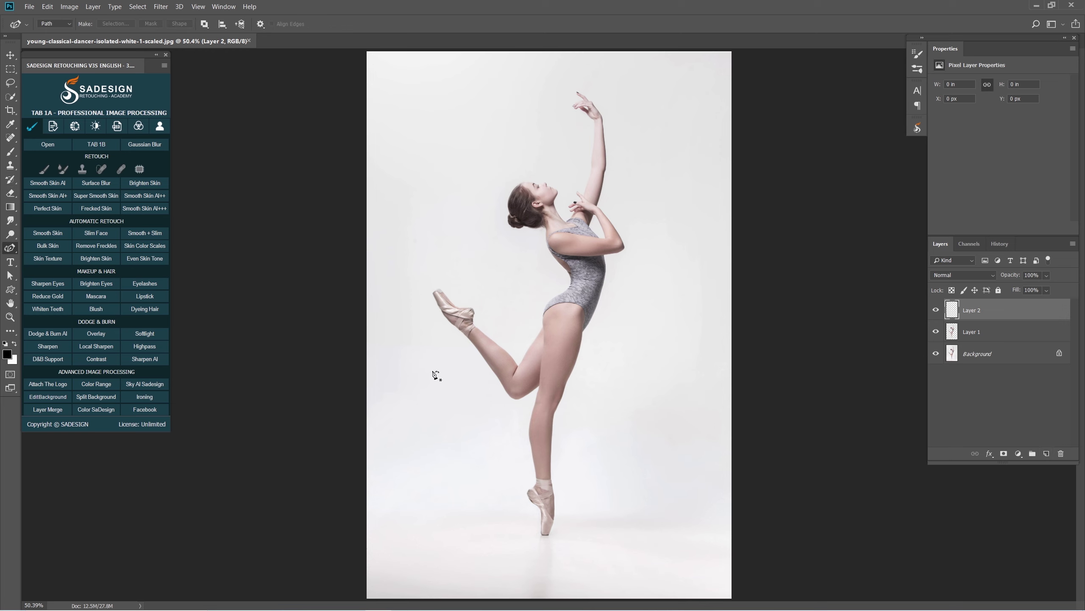
pyautogui.click(10, 219)
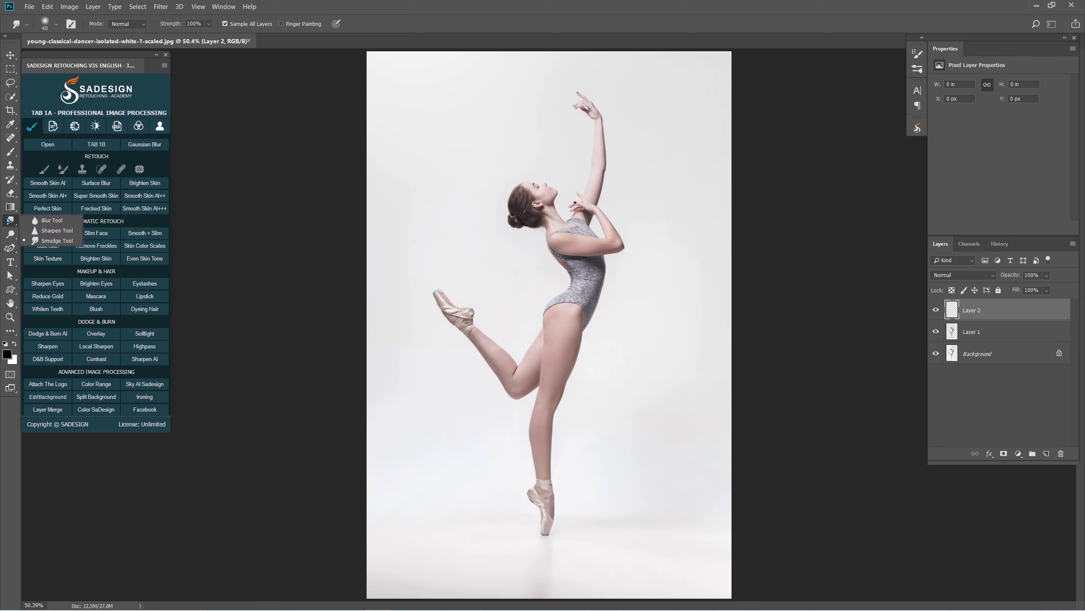
pyautogui.click(64, 242)
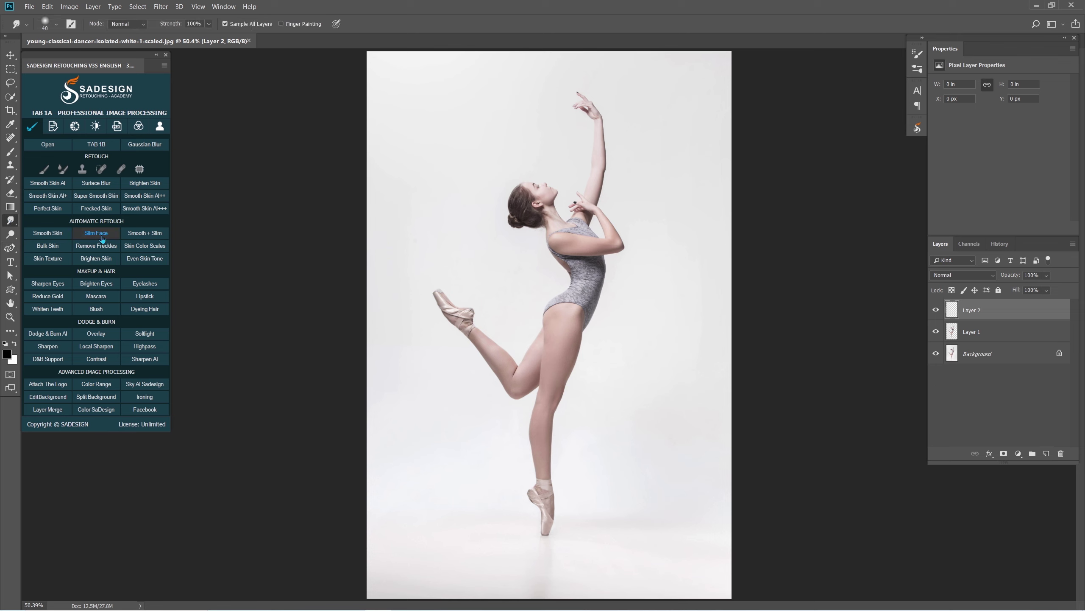
pyautogui.click(208, 24)
pyautogui.click(57, 25)
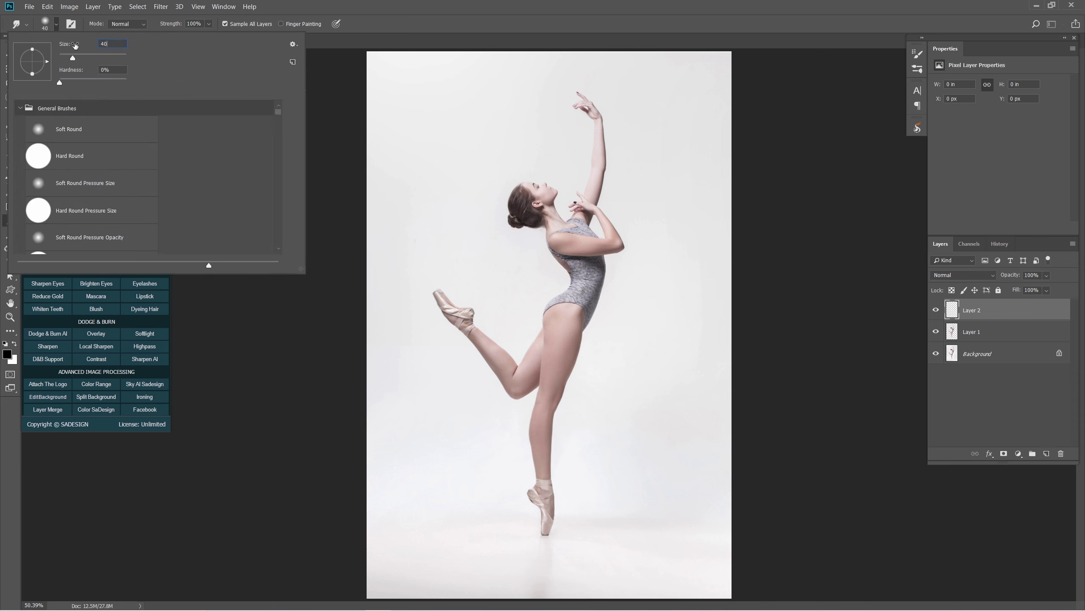
pyautogui.press('Return')
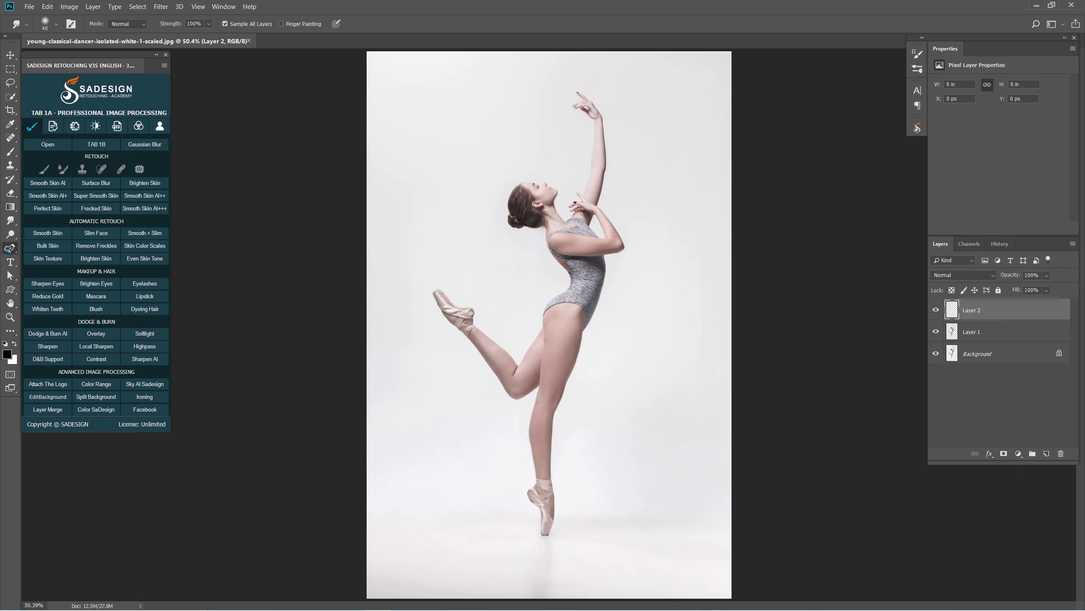
pyautogui.click(10, 248)
pyautogui.click(93, 271)
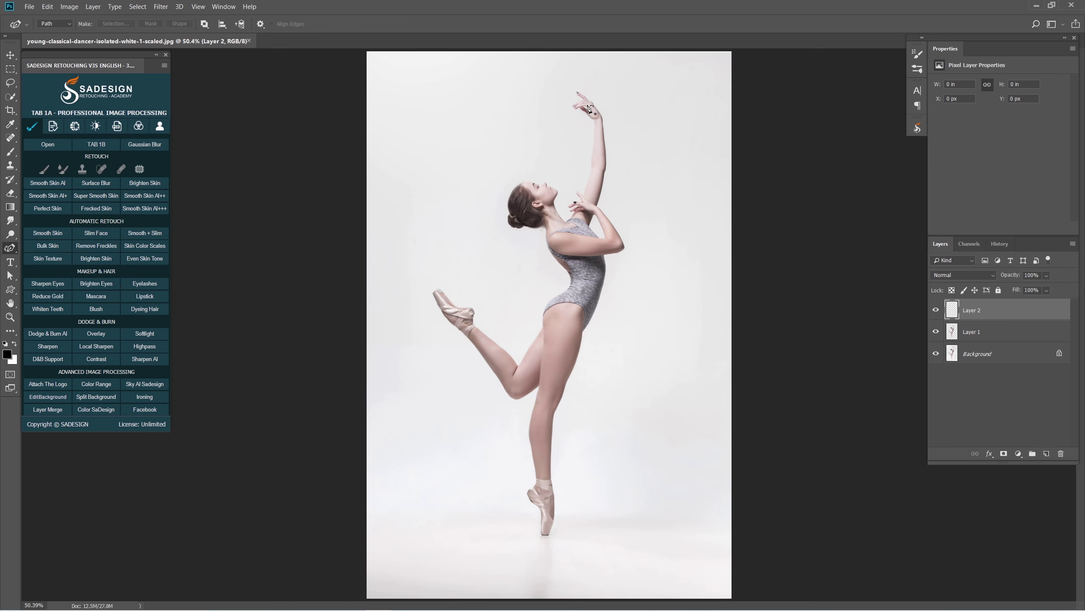
# Step: Draw a zigzagging curvature path from the raised hand, alternating sides, to the photo's bottom
pyautogui.click(587, 106)
pyautogui.click(449, 162)
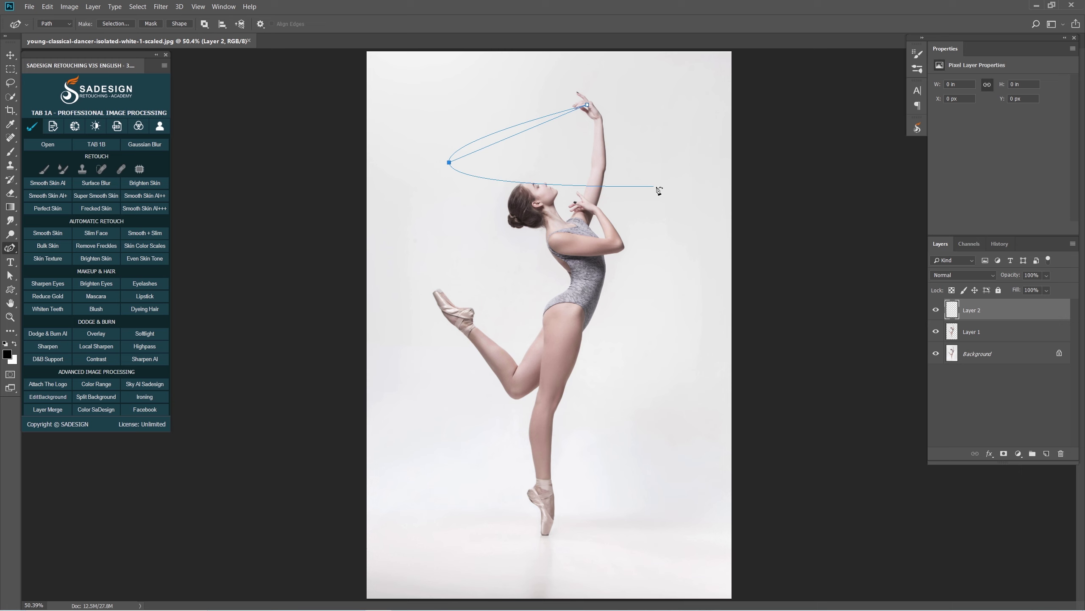
pyautogui.click(678, 211)
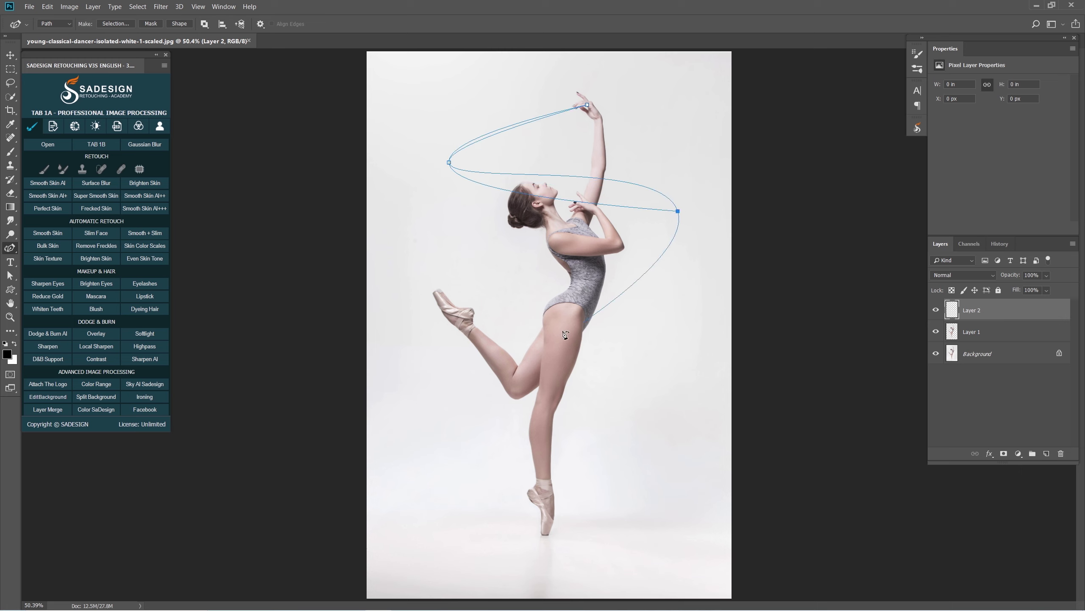
pyautogui.click(477, 273)
pyautogui.click(692, 351)
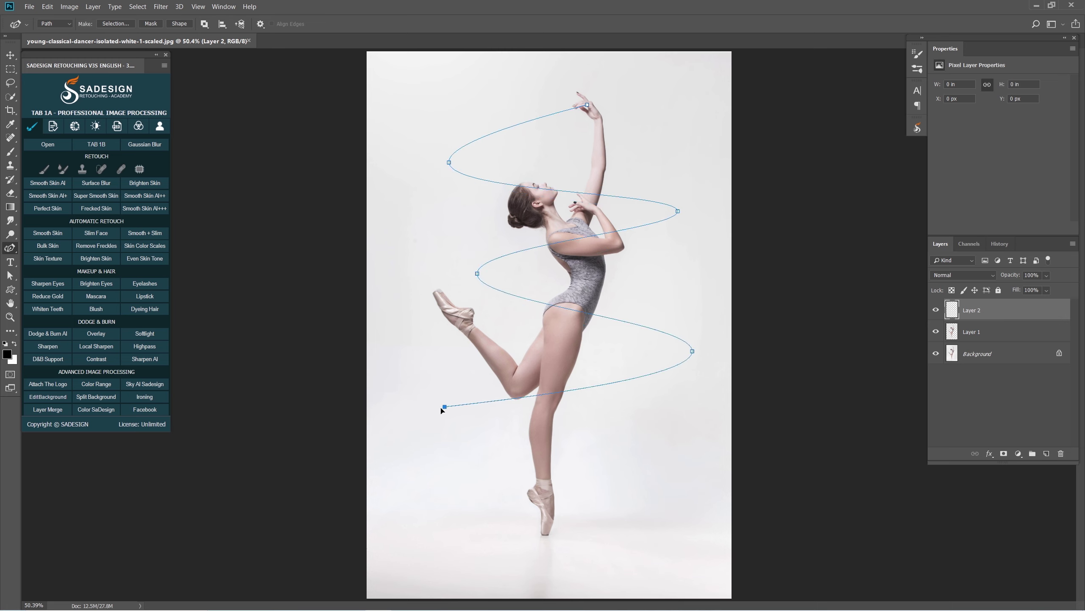
pyautogui.click(445, 407)
pyautogui.click(671, 503)
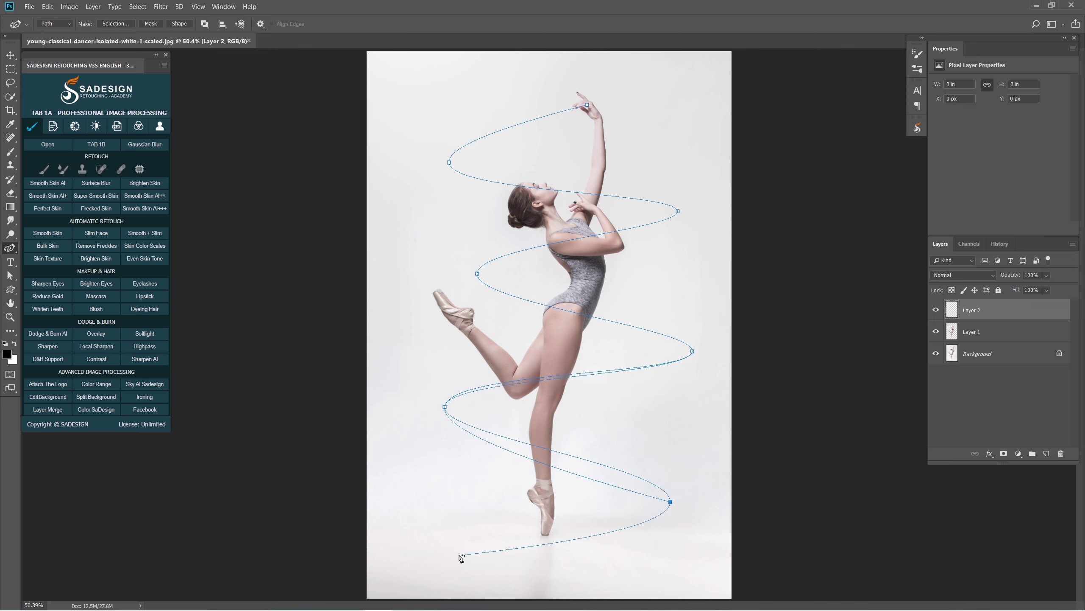
pyautogui.click(440, 532)
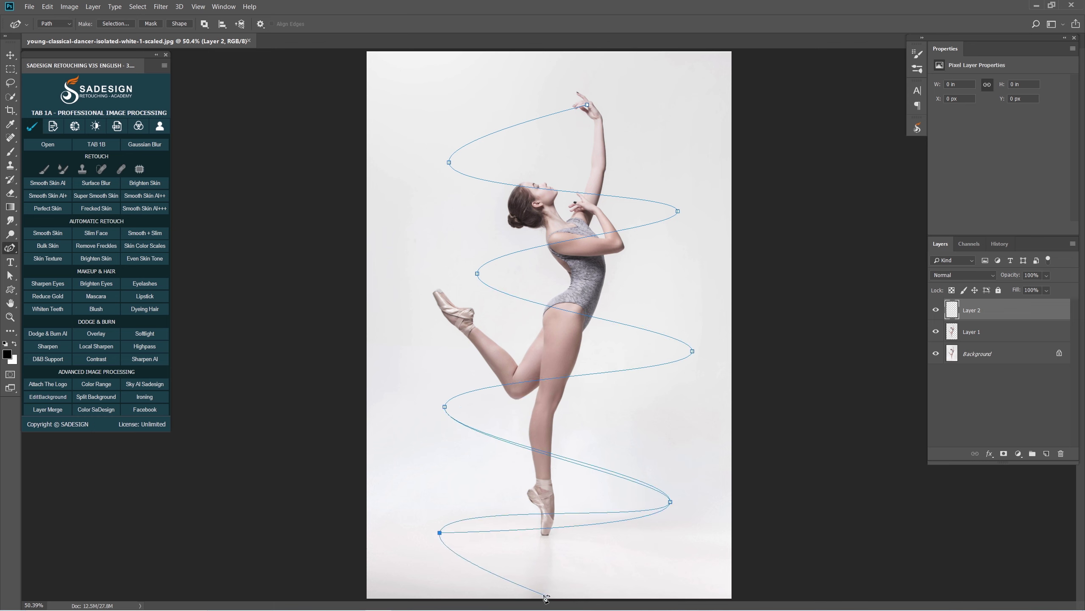
pyautogui.click(545, 599)
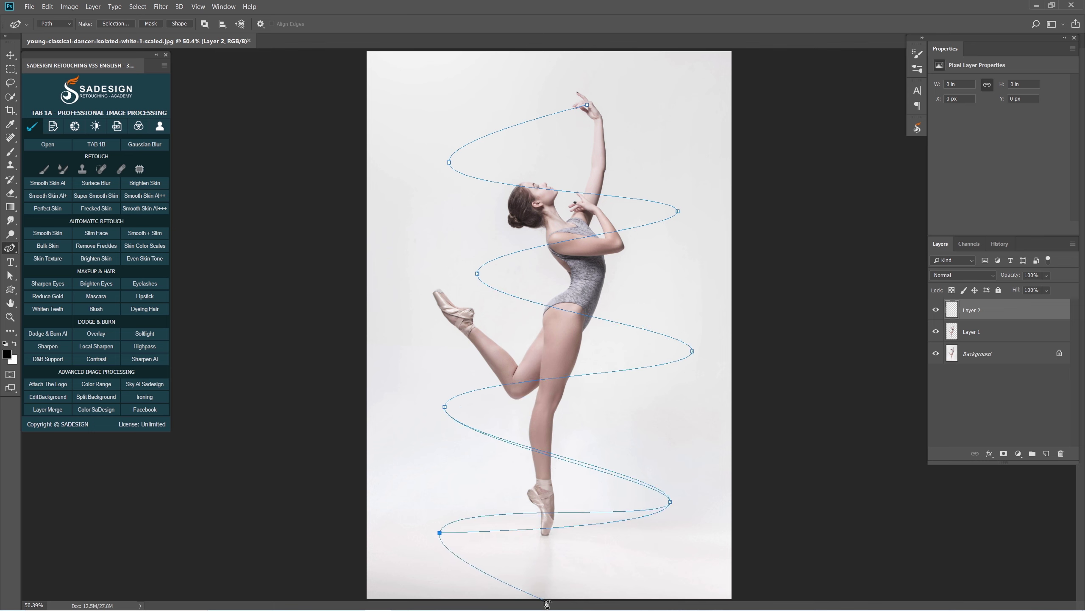
pyautogui.press('Escape')
# Step: Stroke the spiral path with the Smudge tool, delete the path, and toggle Layer 2 to compare
pyautogui.rightClick(564, 515)
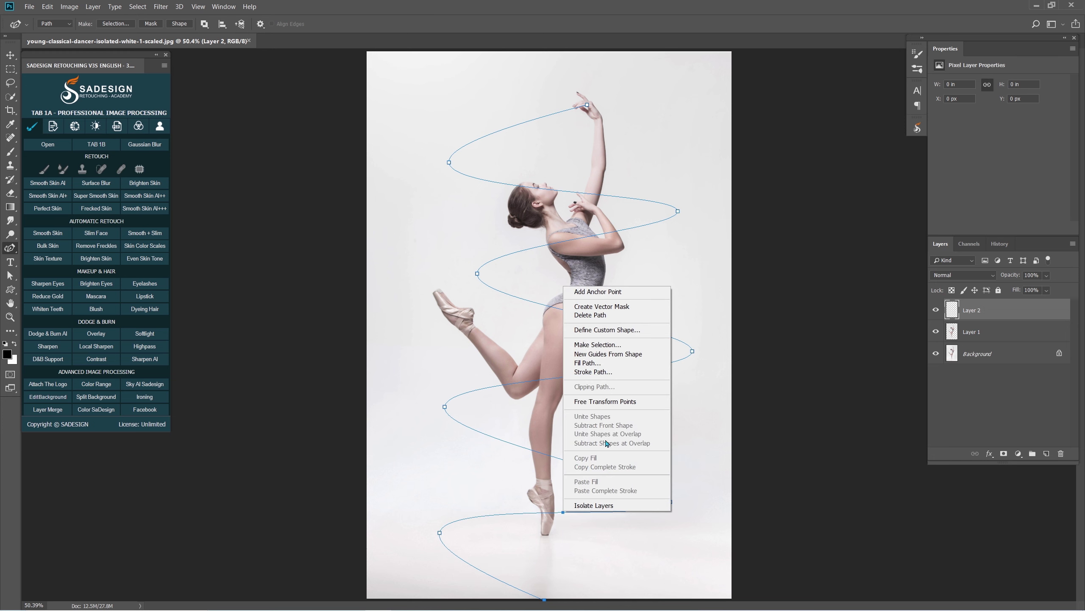
pyautogui.click(635, 372)
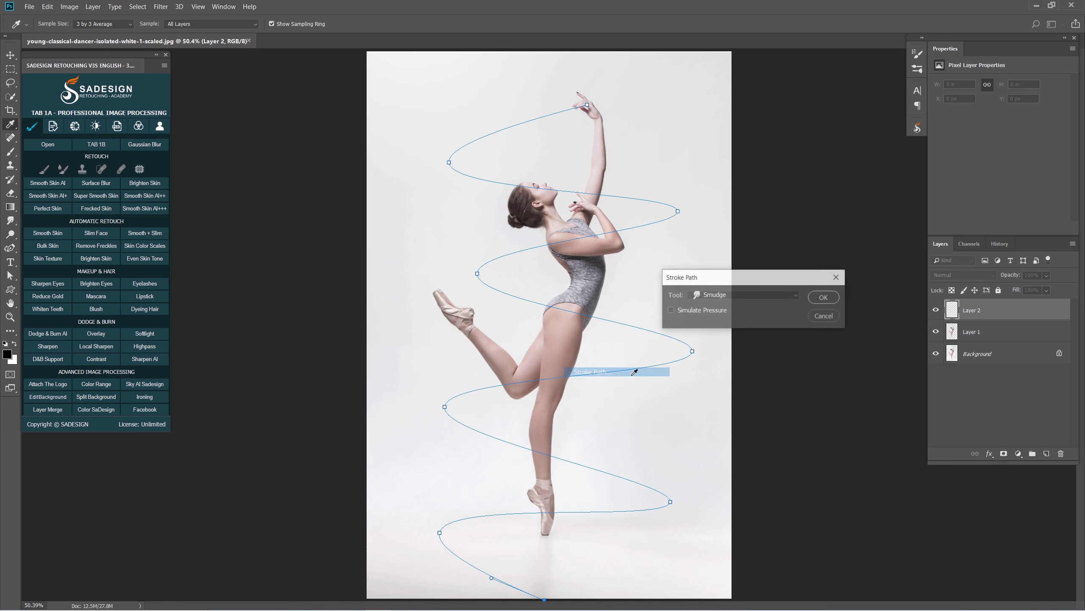
pyautogui.click(732, 295)
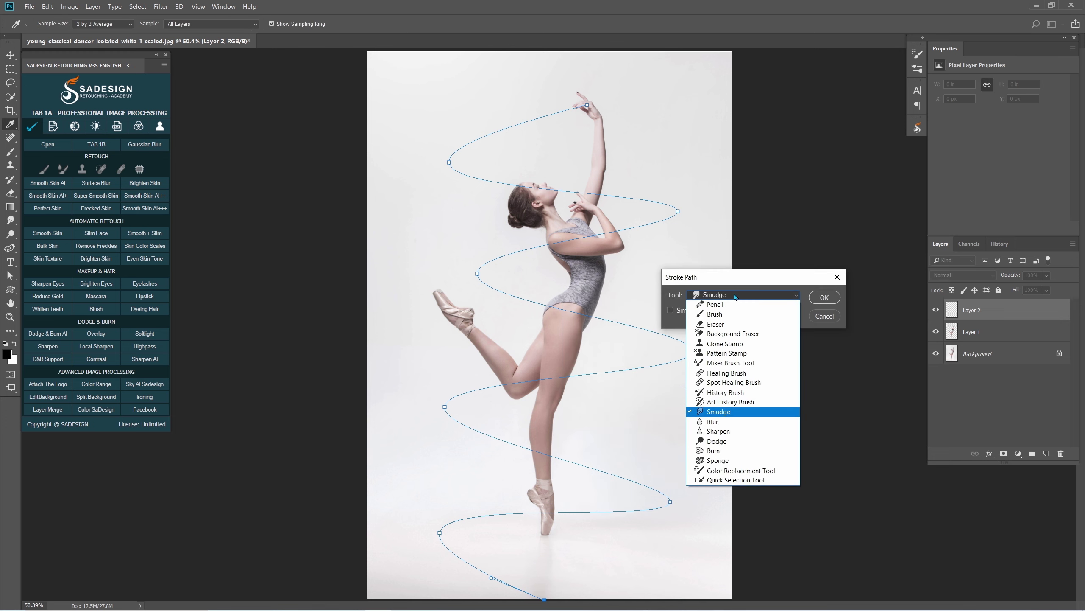
pyautogui.click(722, 409)
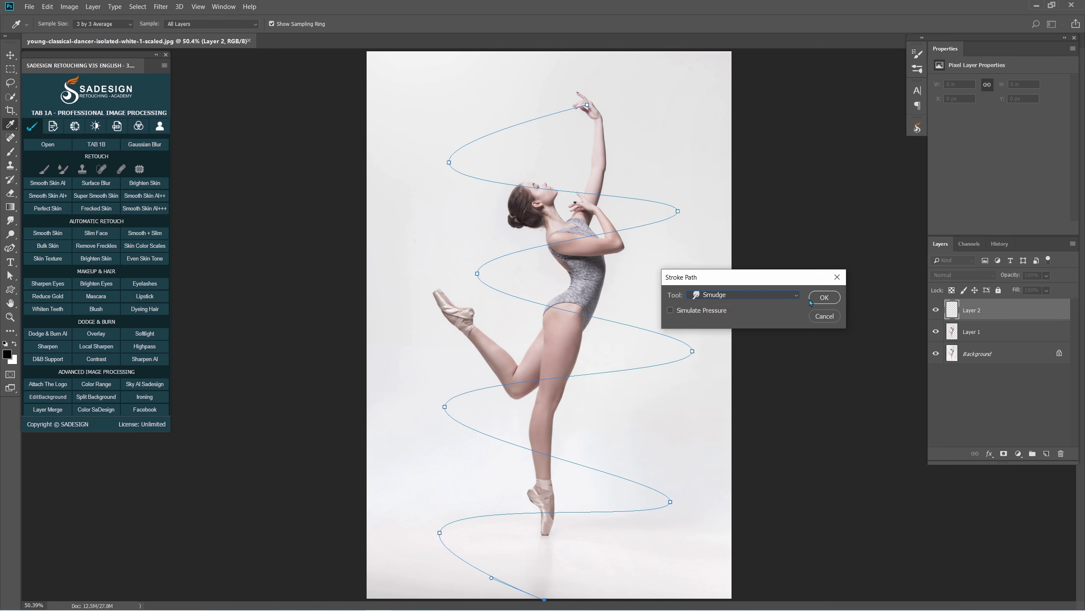
pyautogui.click(825, 297)
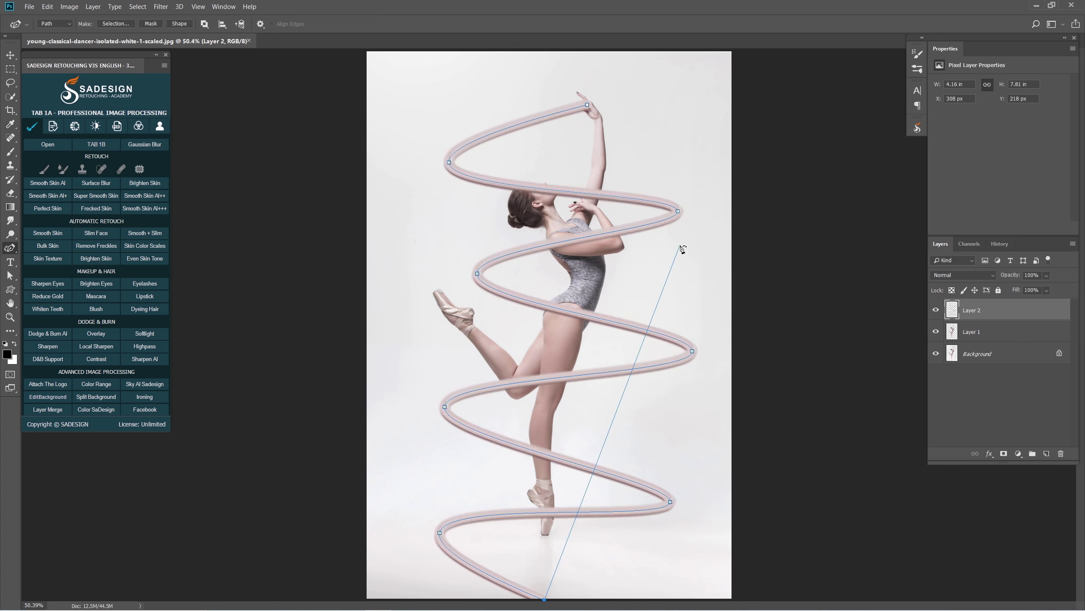
pyautogui.press('Return')
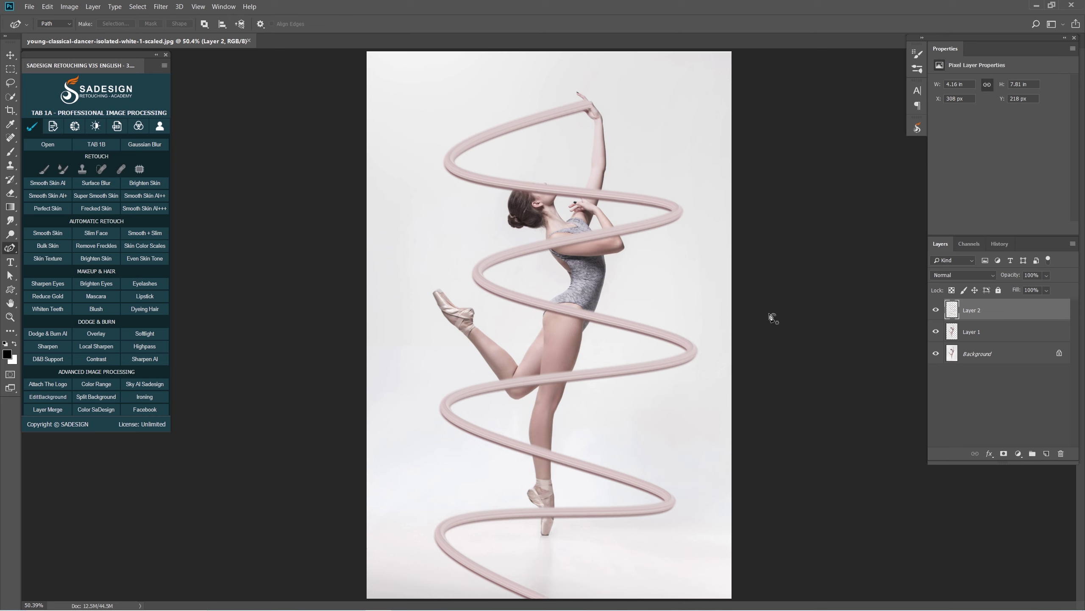
pyautogui.click(936, 311)
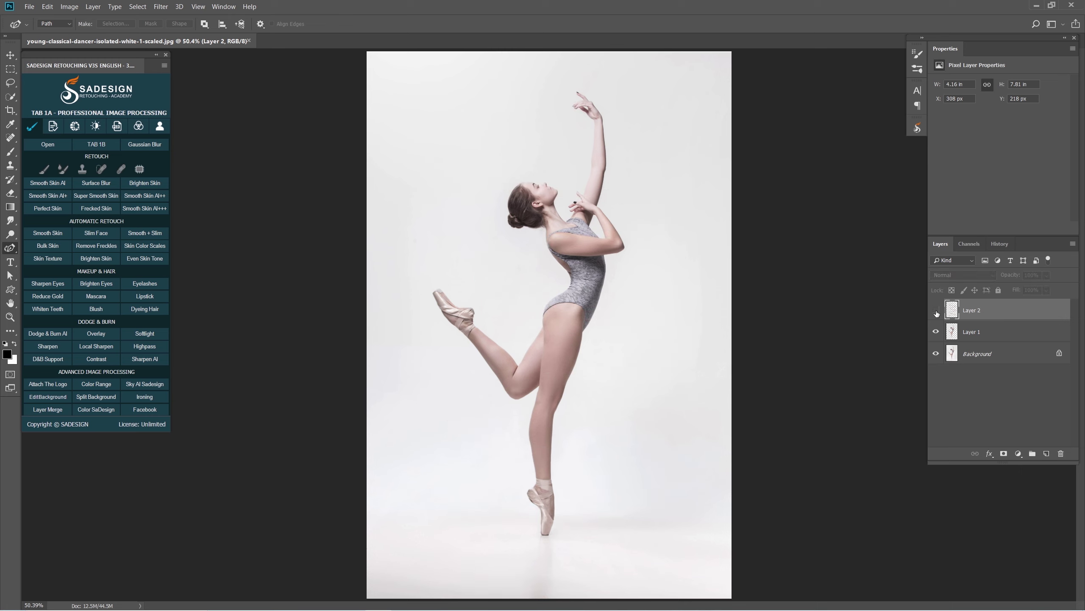
pyautogui.click(935, 310)
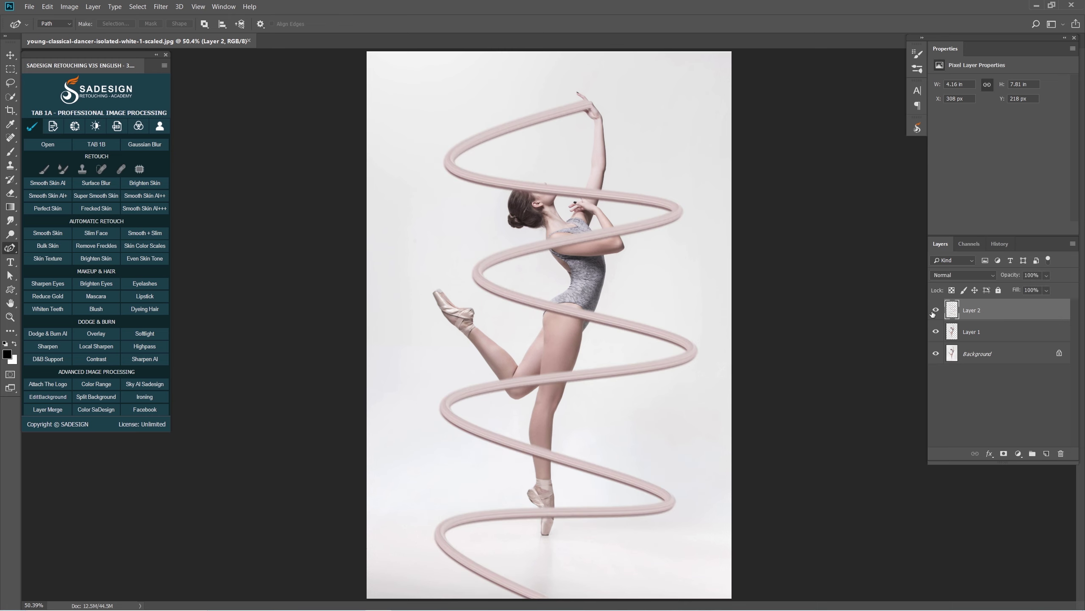
# Step: Apply a Motion Blur with 46° angle and 70-pixel distance to the pink ribbon
pyautogui.click(161, 6)
pyautogui.moveTo(190, 119)
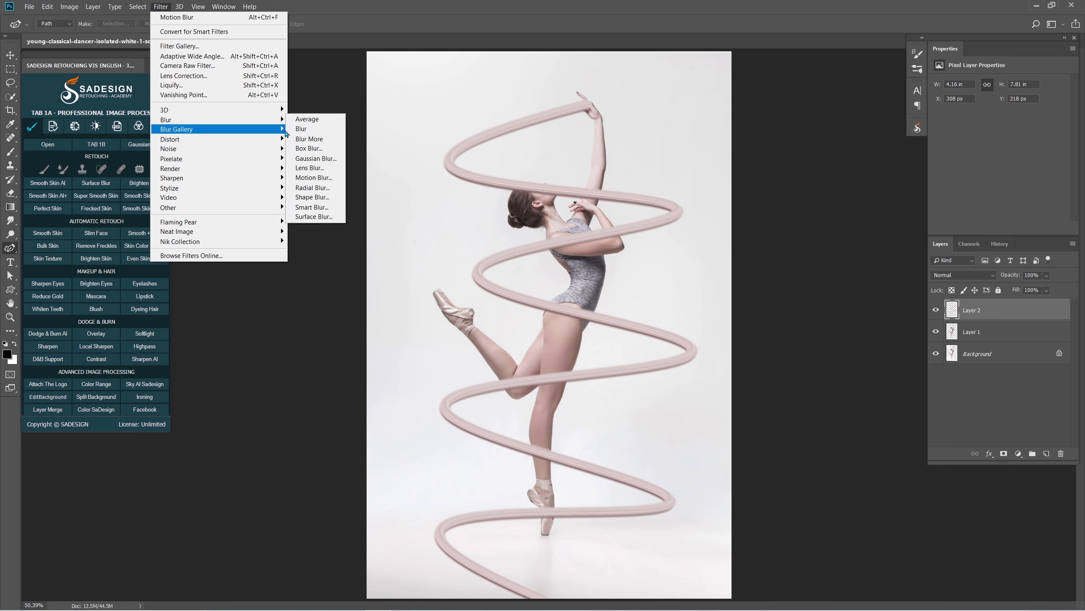
pyautogui.click(341, 179)
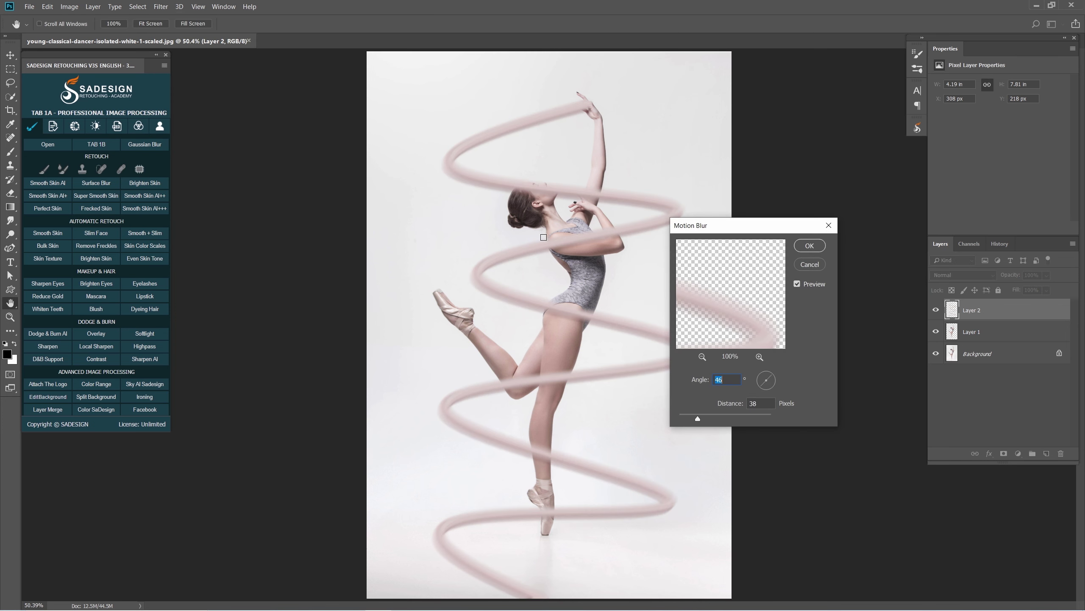
pyautogui.moveTo(703, 422); pyautogui.dragTo(703, 419)
pyautogui.write('70')
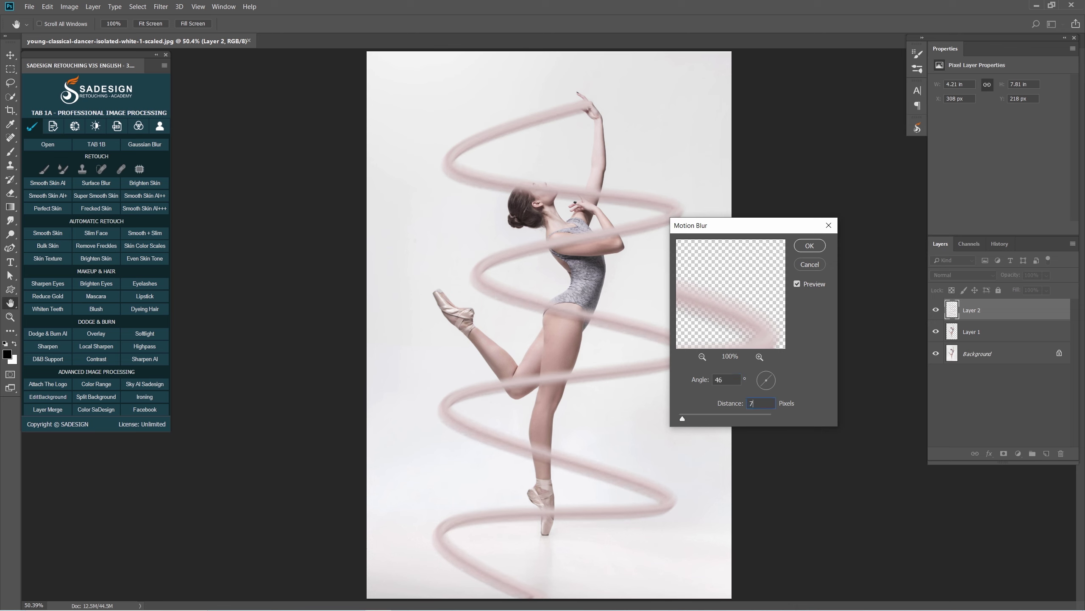
pyautogui.click(796, 284)
pyautogui.click(797, 284)
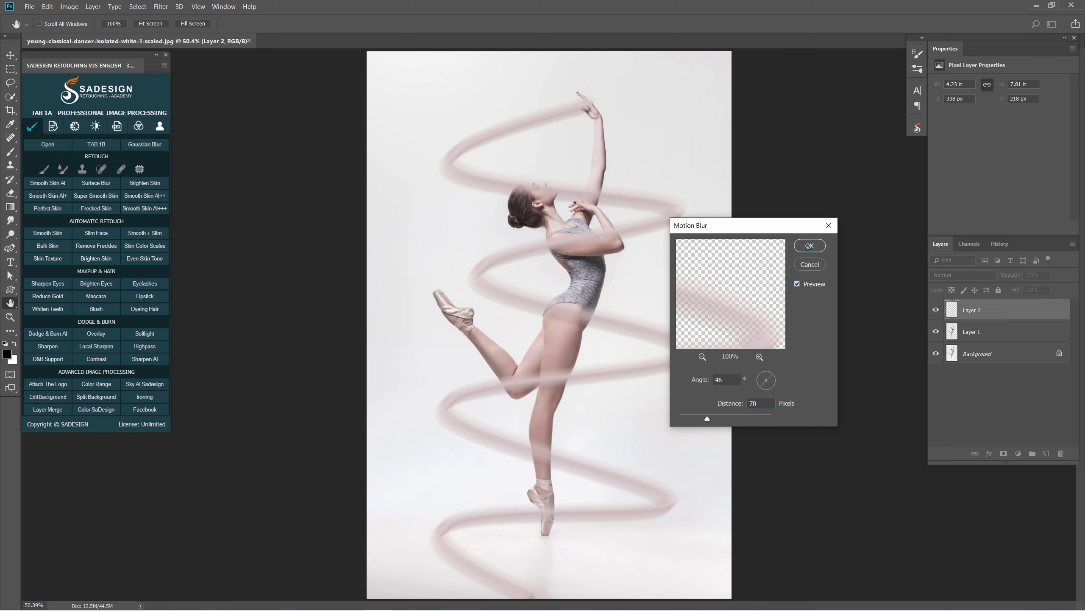
pyautogui.click(809, 246)
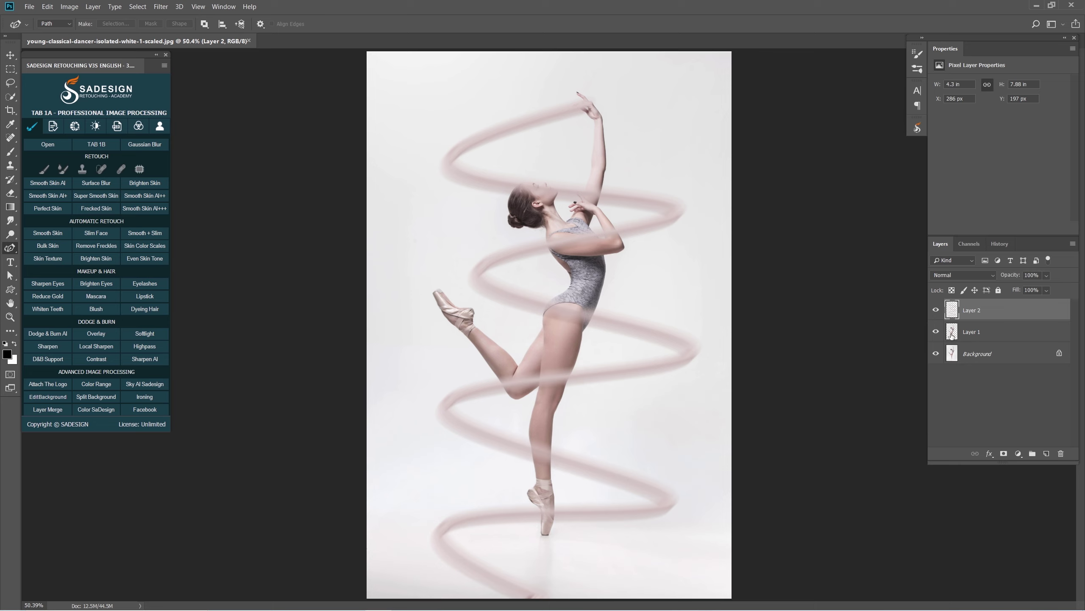
# Step: Add a mask to Layer 2, load the dancer's outline as a selection, and pick the Brush
pyautogui.click(1003, 454)
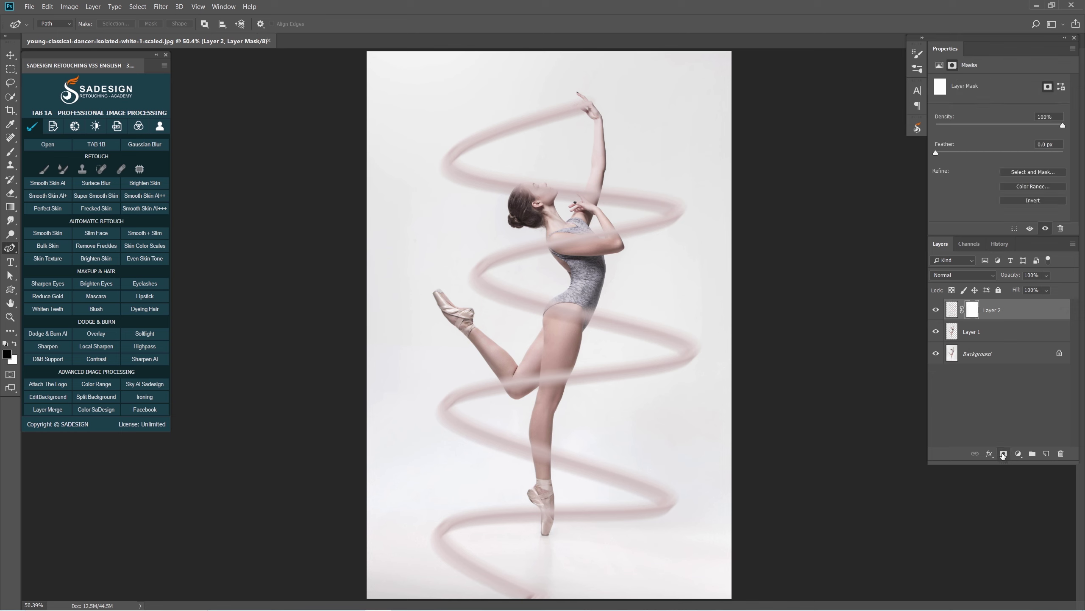
pyautogui.keyDown('ctrl'); pyautogui.click(952, 336); pyautogui.keyUp('ctrl')
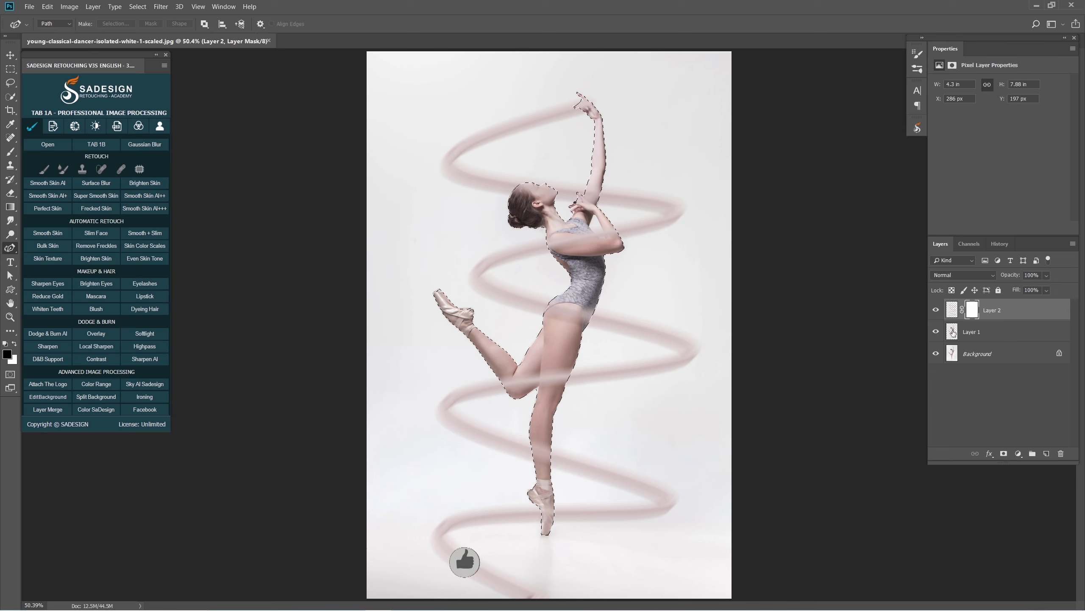
pyautogui.click(974, 314)
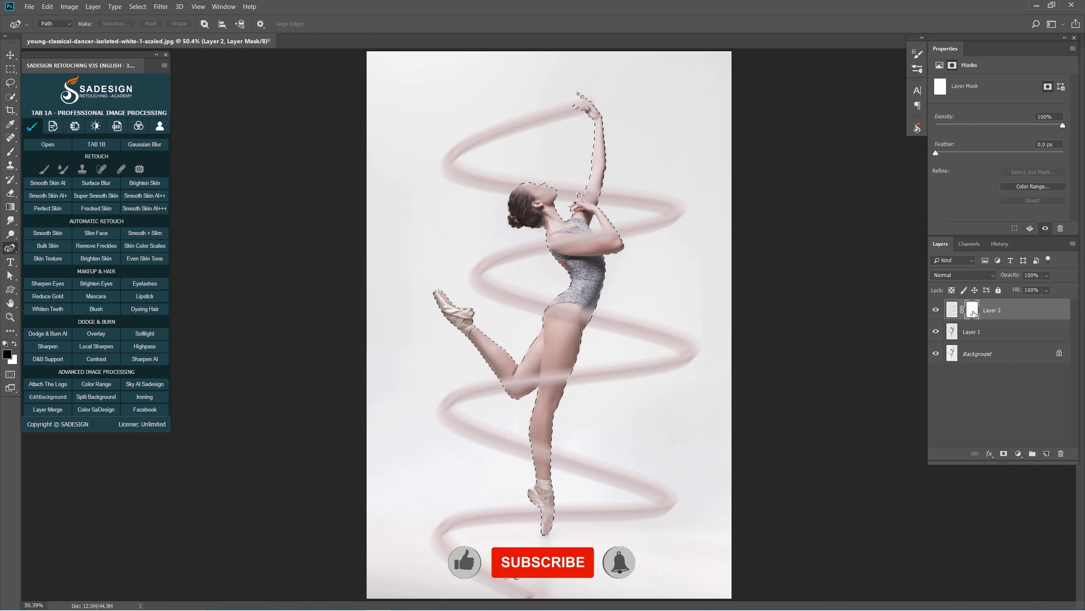
pyautogui.press('b')
pyautogui.rightClick(10, 157)
pyautogui.click(64, 151)
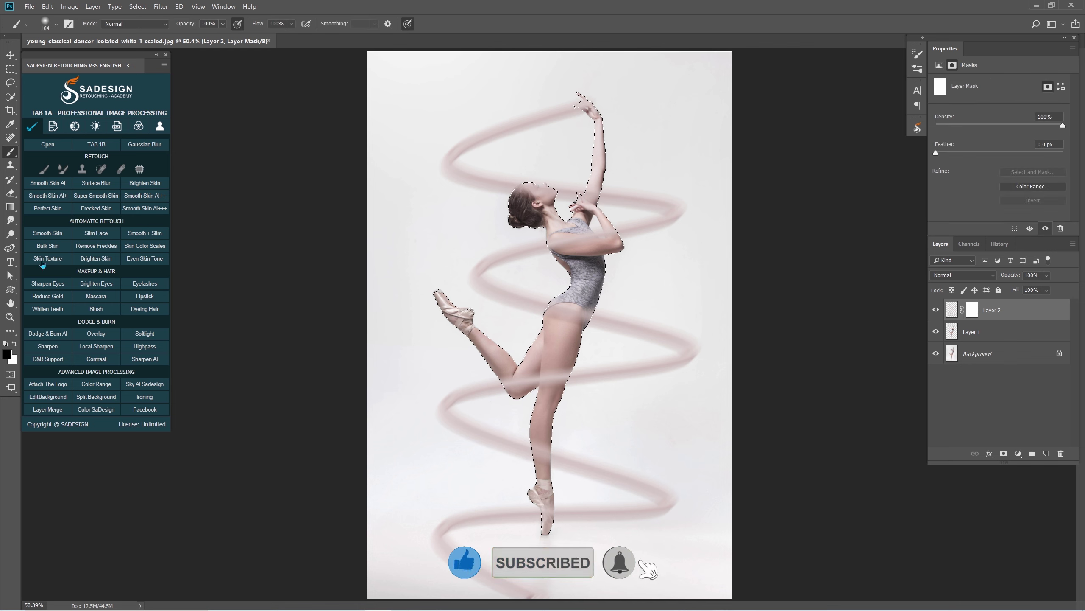
# Step: Paint the mask over the dancer's head, arm (59 px brush) and legs, then deselect and fit view
pyautogui.scroll(6, 594, 120)
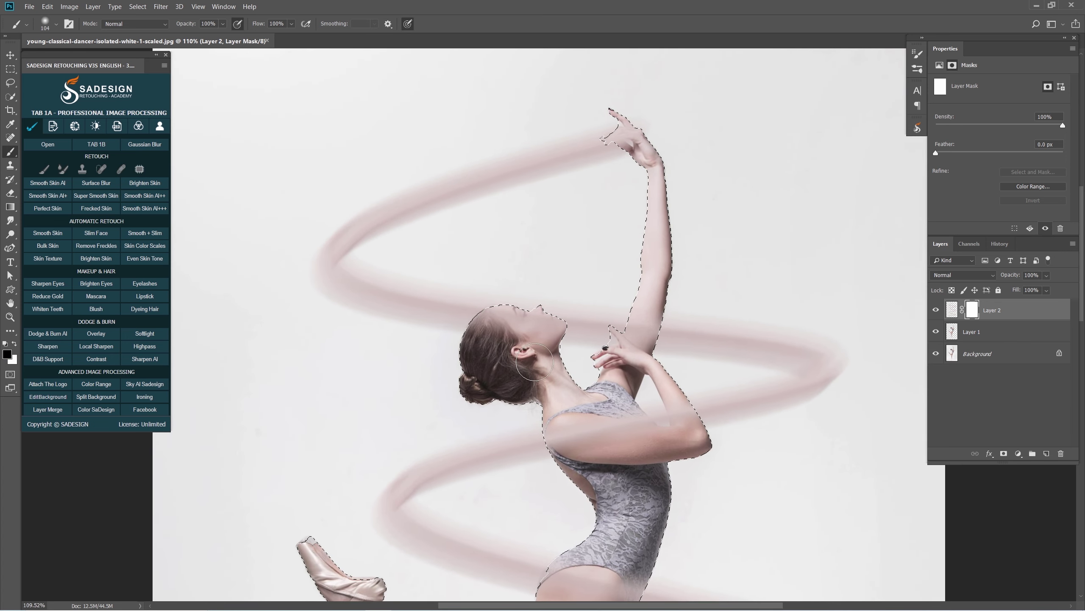
pyautogui.moveTo(479, 323)
pyautogui.mouseDown()
pyautogui.moveTo(524, 308)
pyautogui.moveTo(577, 324)
pyautogui.moveTo(587, 380)
pyautogui.moveTo(612, 396)
pyautogui.moveTo(621, 379)
pyautogui.mouseUp()
pyautogui.keyDown('alt'); pyautogui.rightClick(658, 318); pyautogui.keyUp('alt')
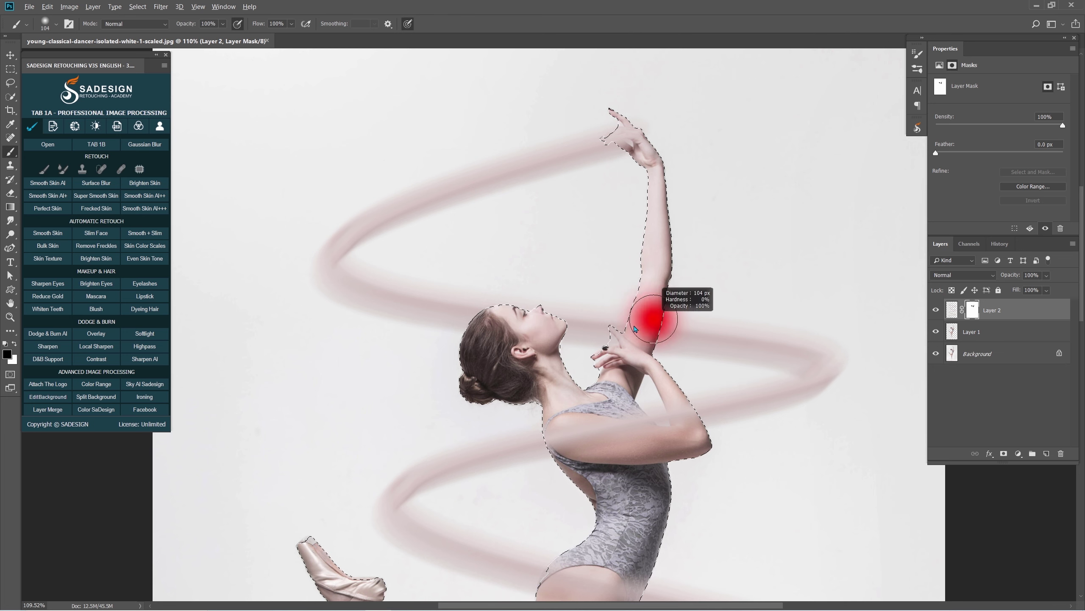
pyautogui.keyDown('alt'); pyautogui.rightClick(619, 332); pyautogui.keyUp('alt')
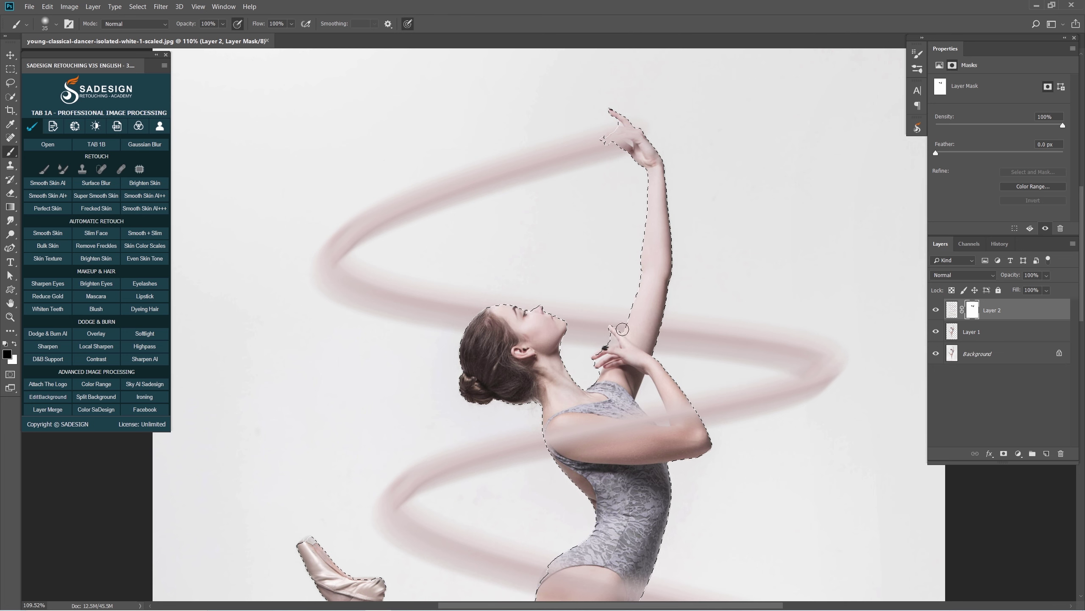
pyautogui.moveTo(660, 299)
pyautogui.mouseDown()
pyautogui.moveTo(643, 376)
pyautogui.moveTo(591, 401)
pyautogui.moveTo(627, 423)
pyautogui.moveTo(596, 442)
pyautogui.mouseUp()
pyautogui.scroll(-3, 644, 376)
pyautogui.scroll(1, 607, 410)
pyautogui.keyDown('alt'); pyautogui.rightClick(607, 410); pyautogui.keyUp('alt')
pyautogui.scroll(-5, 602, 445)
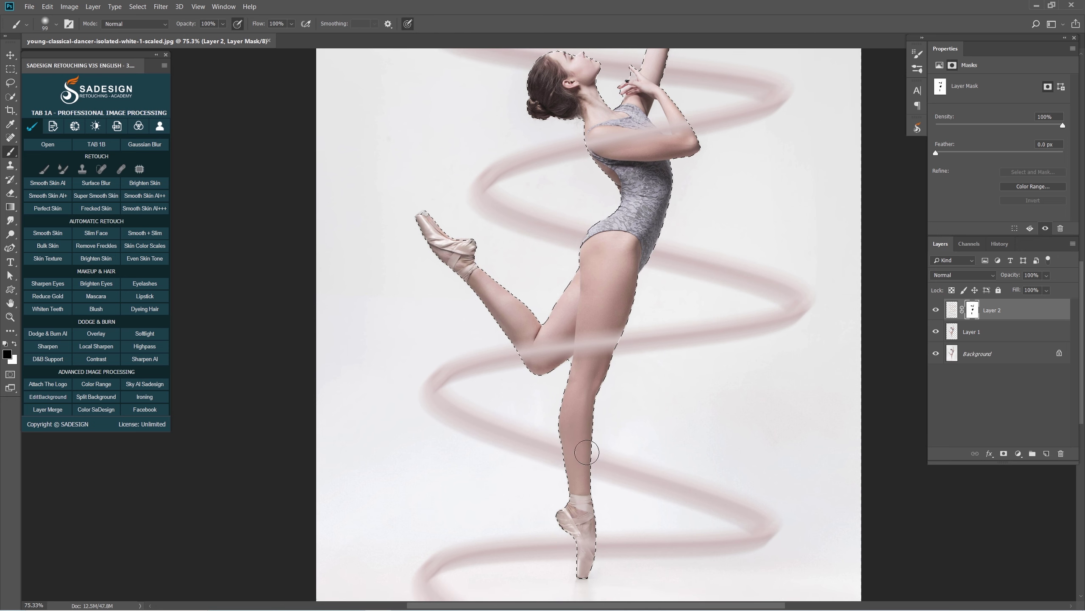
pyautogui.hotkey('ctrl', 'd')
pyautogui.hotkey('ctrl', '0')
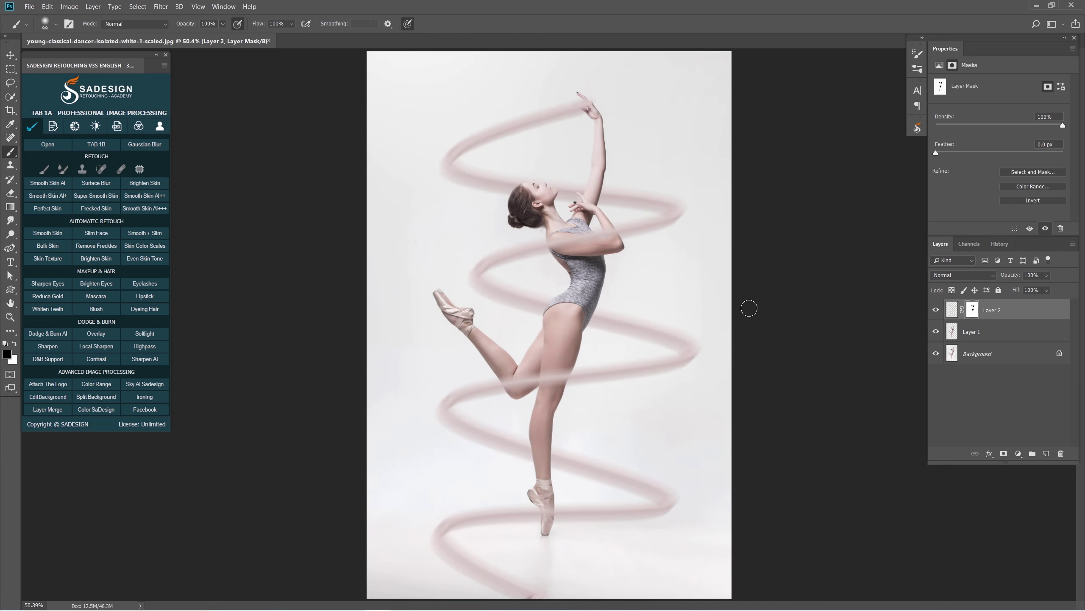
# Step: Add a Gradient Map adjustment using the rainbow gradient preset
pyautogui.click(1019, 452)
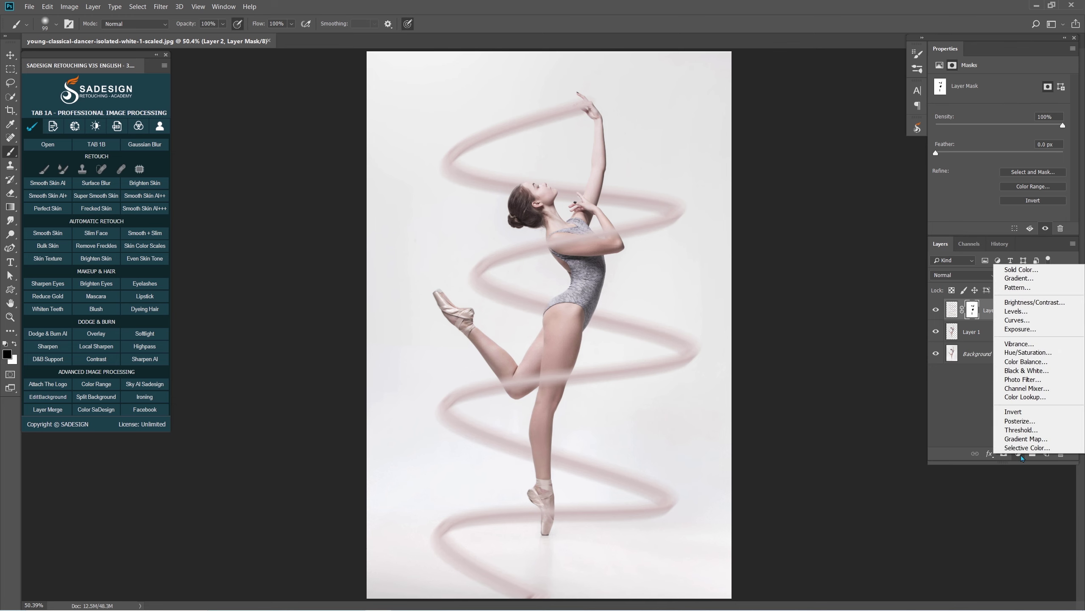
pyautogui.click(1056, 442)
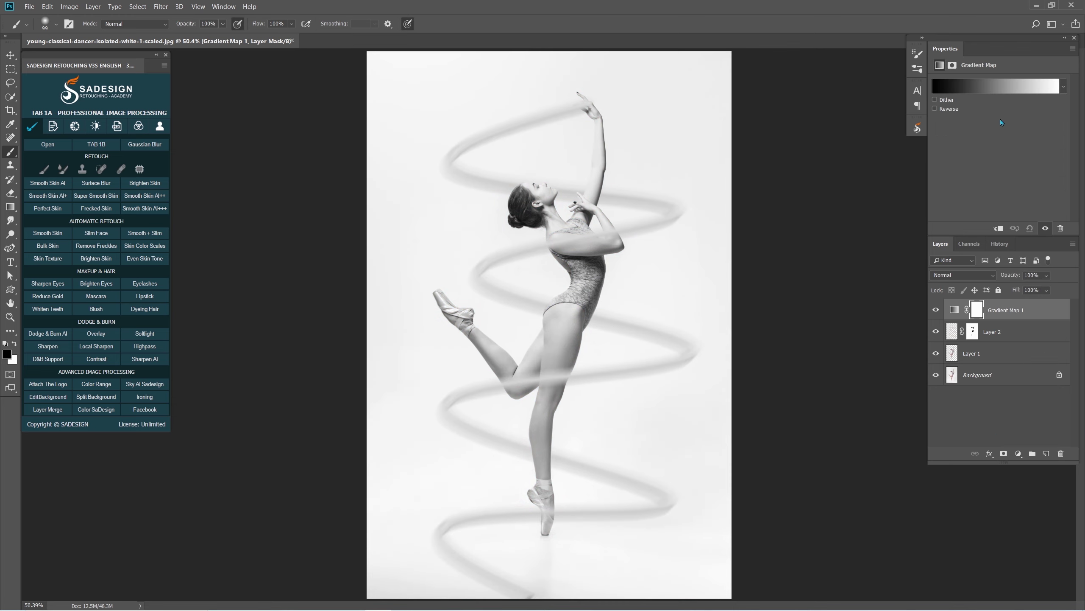
pyautogui.click(992, 93)
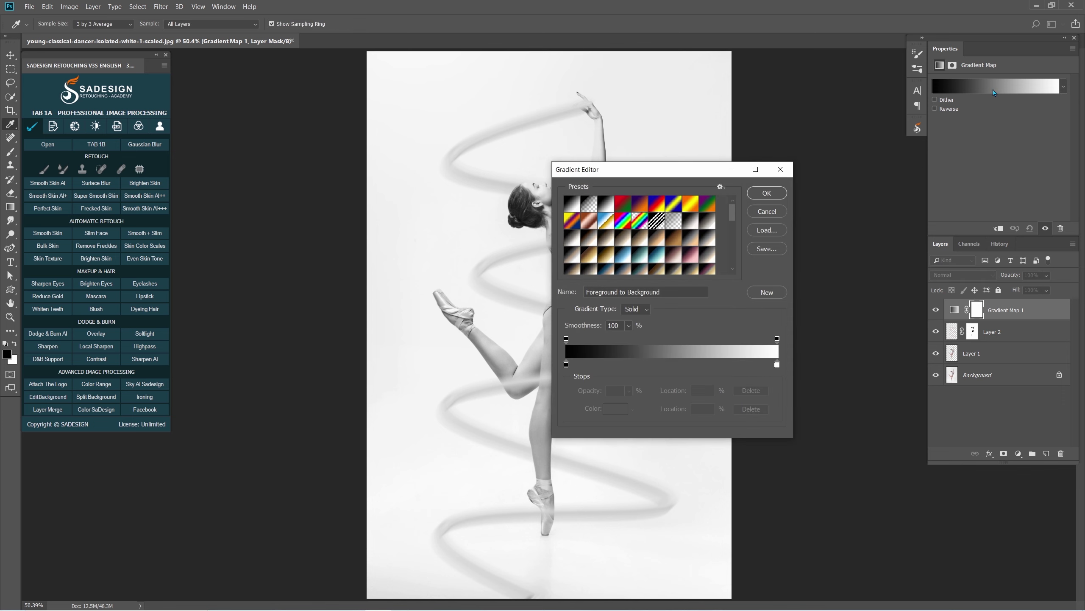
pyautogui.click(621, 218)
pyautogui.click(767, 193)
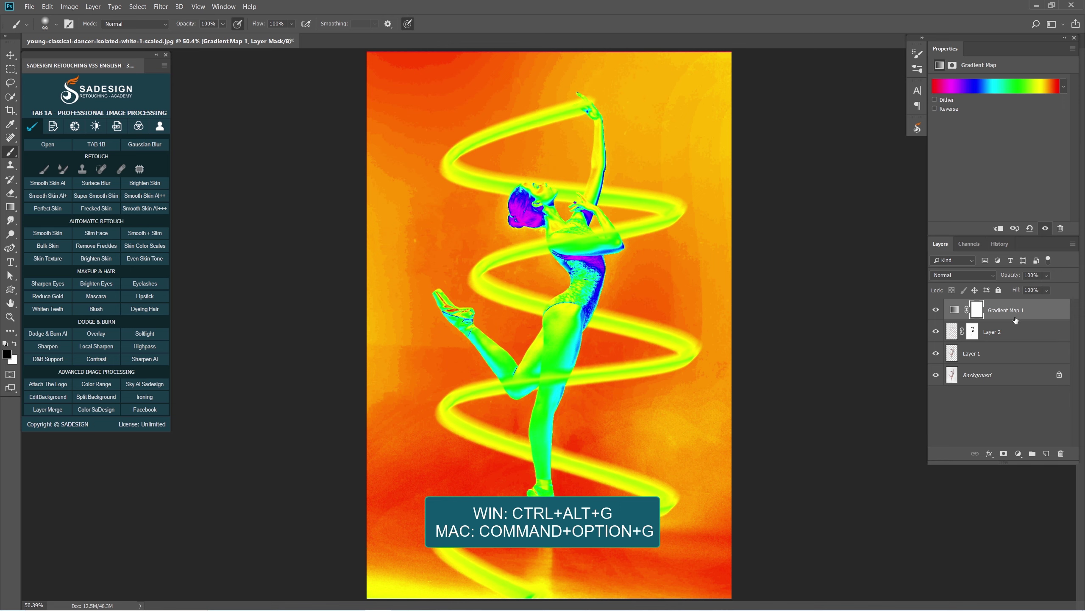
pyautogui.hotkey('ctrl', '2')
# Step: Clip the gradient map to the ribbon, then add a clipped Hue/Saturation set to Hue -25
pyautogui.hotkey('ctrl', 'alt', 'g')
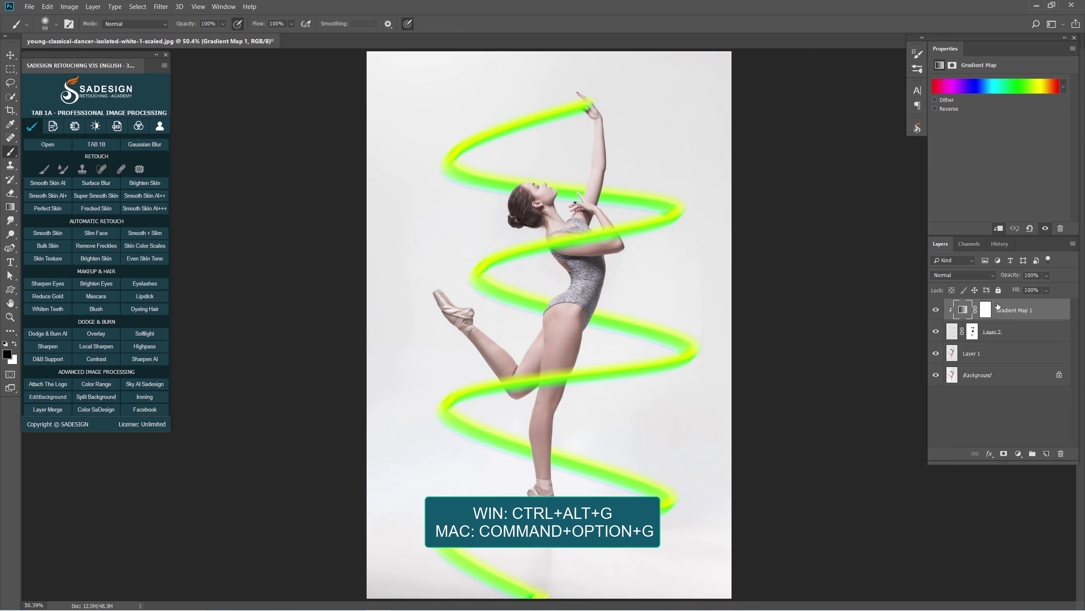
pyautogui.click(1017, 454)
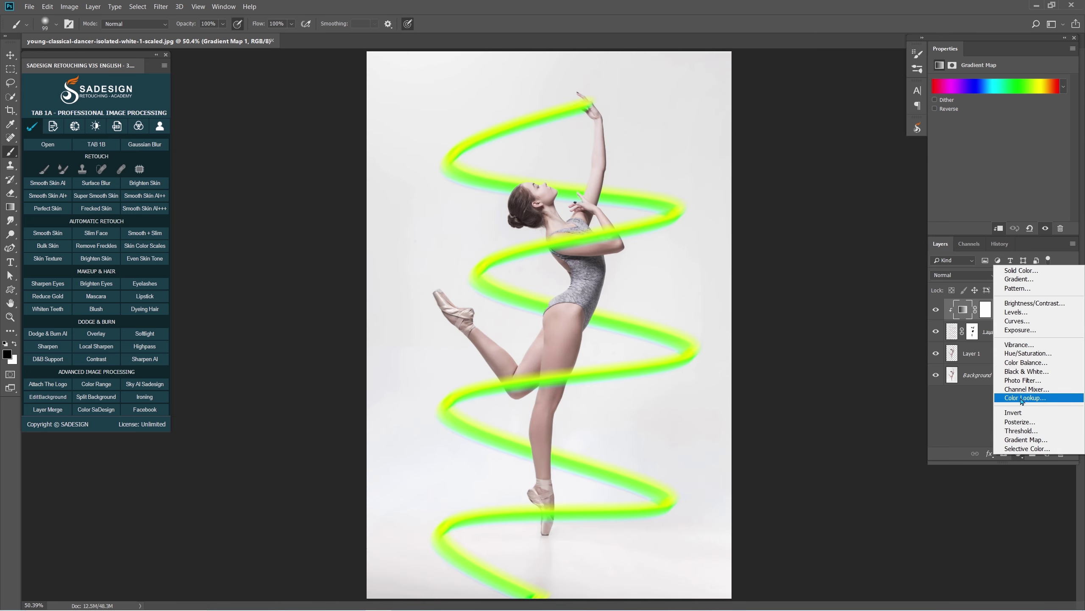
pyautogui.click(1067, 356)
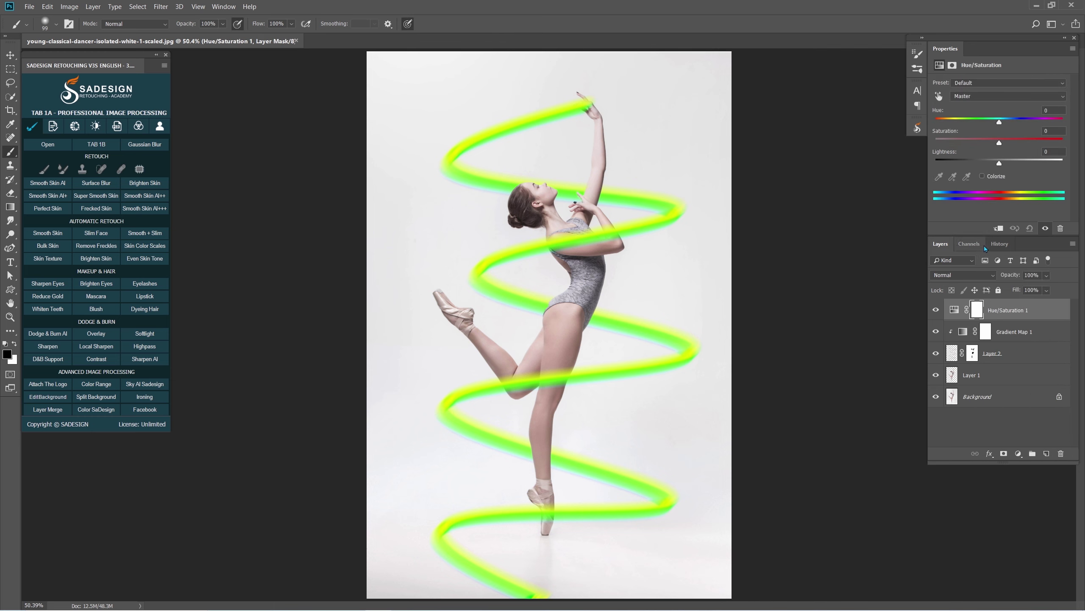
pyautogui.click(998, 227)
pyautogui.moveTo(999, 122); pyautogui.dragTo(943, 118)
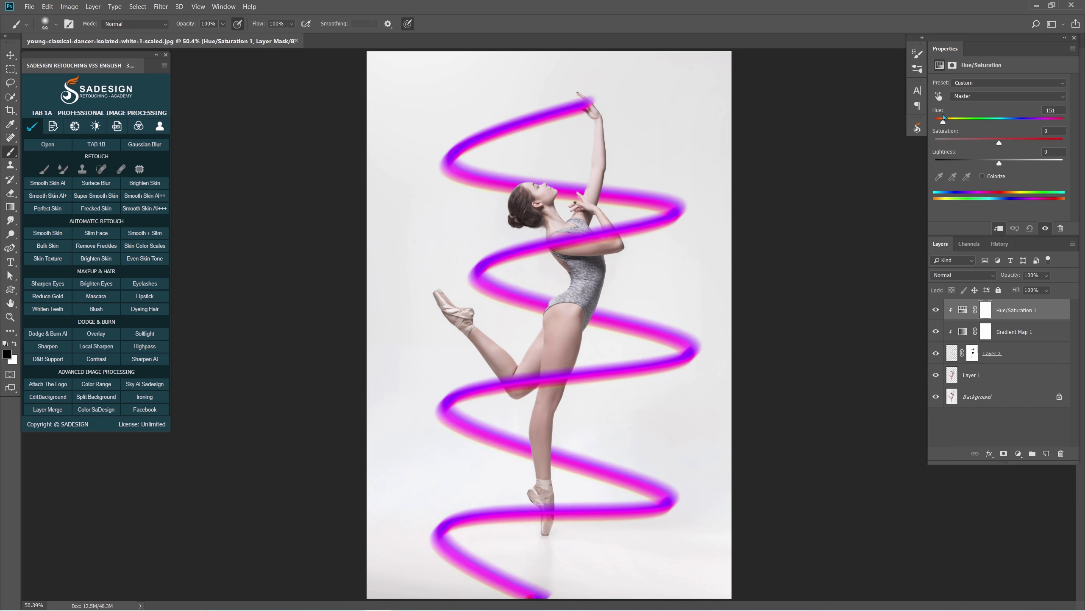
pyautogui.moveTo(944, 118); pyautogui.dragTo(983, 119)
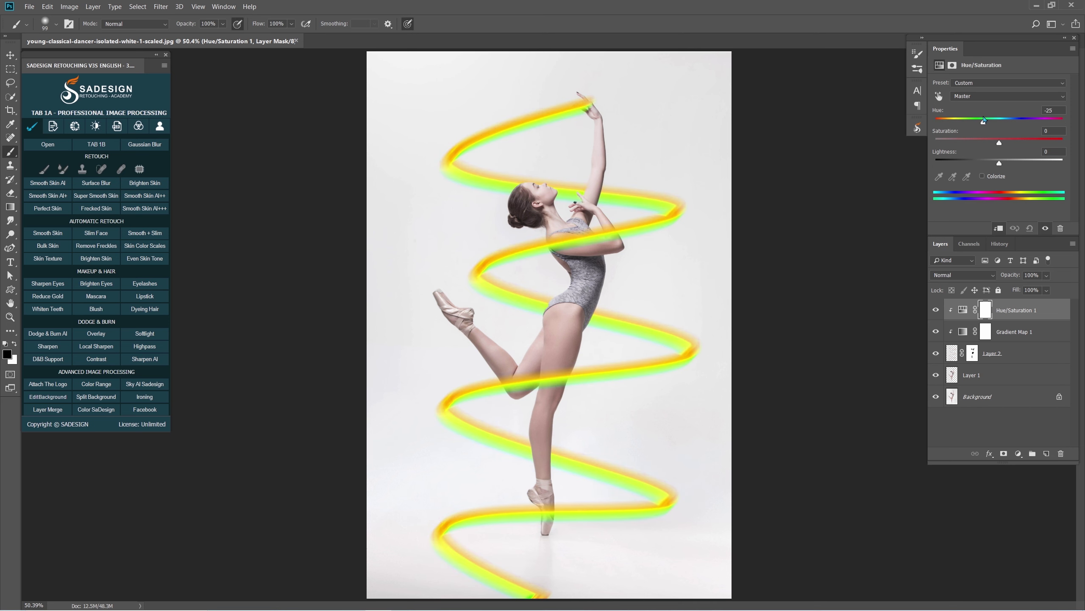
pyautogui.click(974, 355)
pyautogui.press('e')
pyautogui.scroll(5, 588, 91)
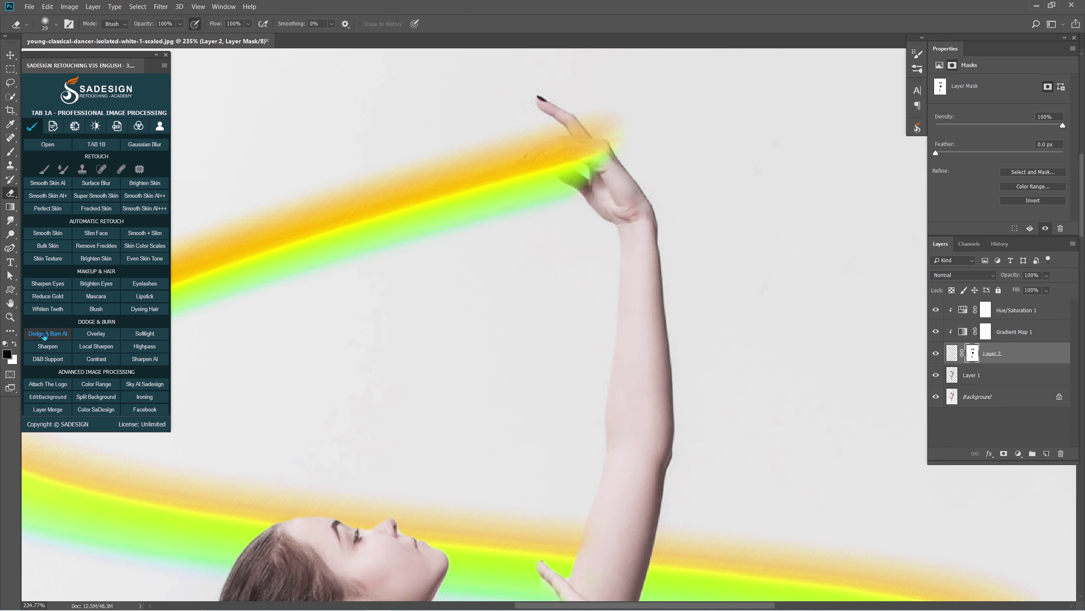
pyautogui.press('b')
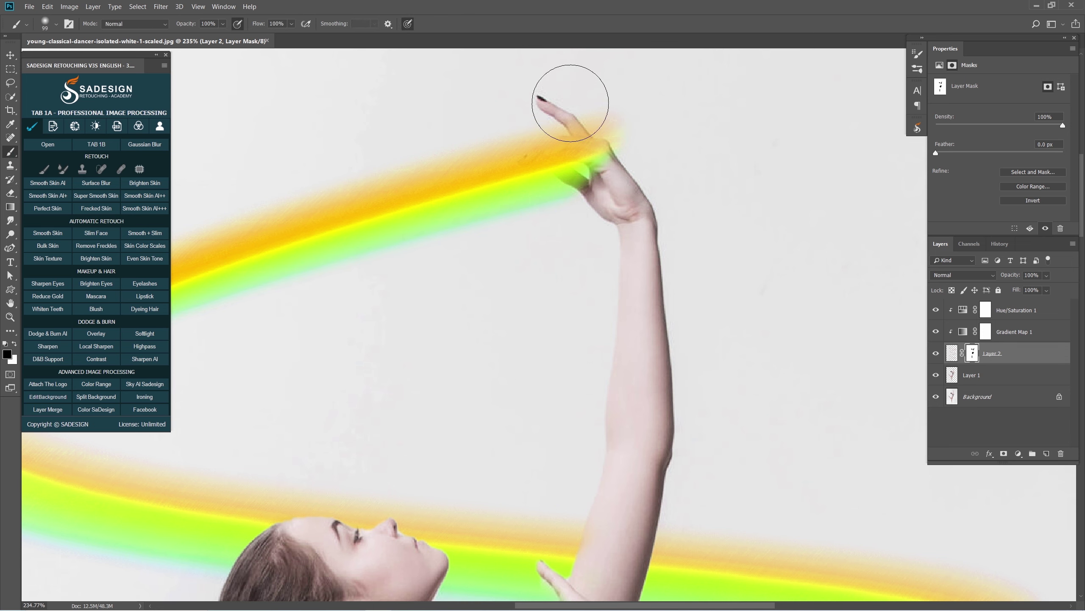
pyautogui.moveTo(592, 116)
pyautogui.mouseDown()
pyautogui.moveTo(609, 115)
pyautogui.moveTo(583, 115)
pyautogui.moveTo(635, 152)
pyautogui.moveTo(581, 98)
pyautogui.mouseUp()
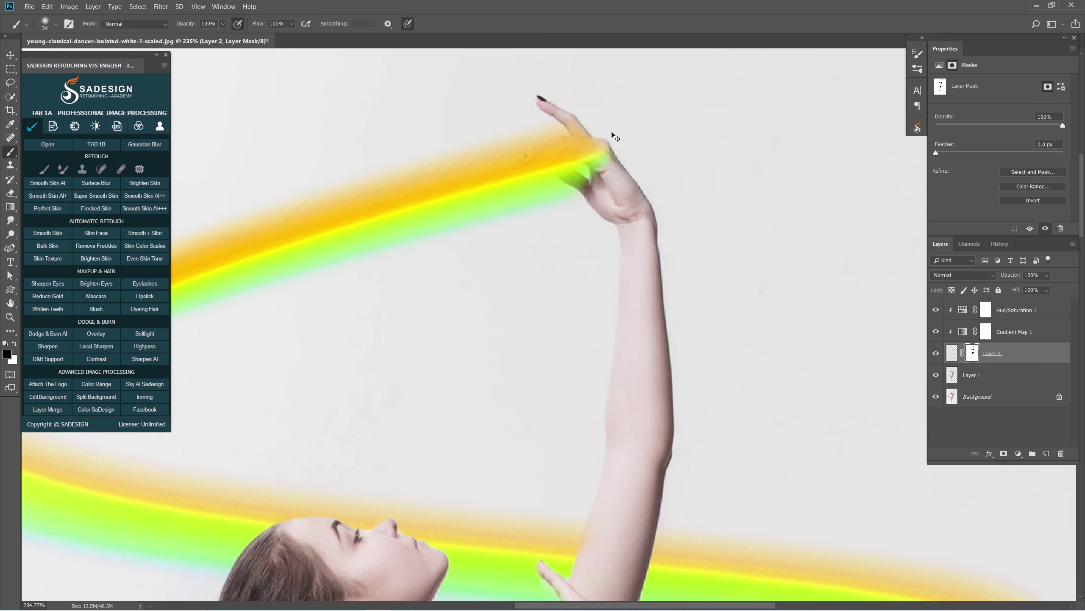
pyautogui.hotkey('ctrl', '0')
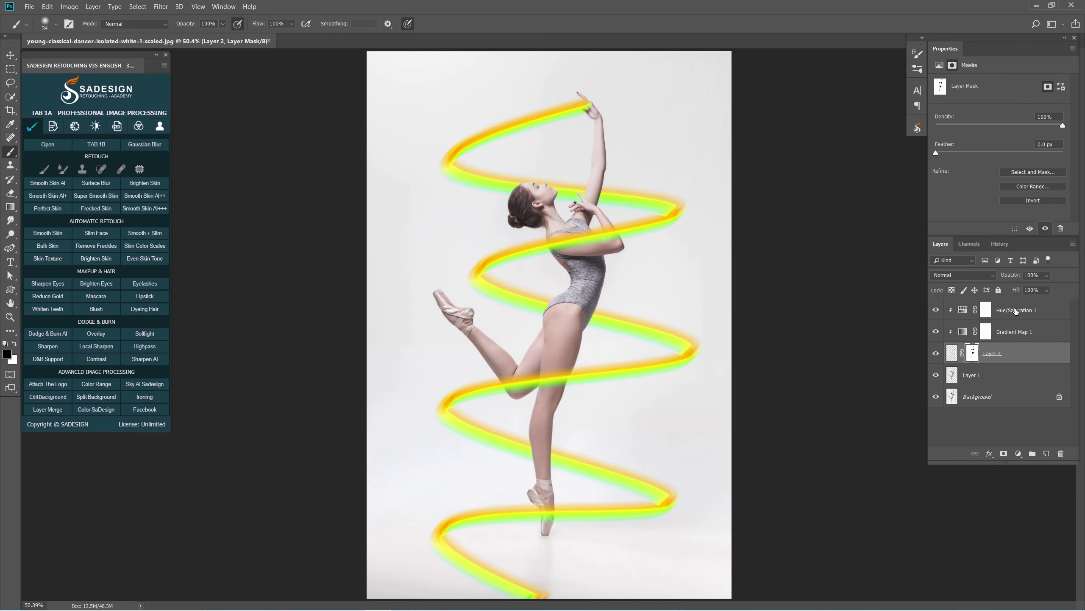
# Step: Group Hue/Saturation 1 down through Layer 1 into Group 1, then toggle its visibility to compare
pyautogui.click(1017, 311)
pyautogui.keyDown('shift'); pyautogui.click(983, 374); pyautogui.keyUp('shift')
pyautogui.click(1033, 454)
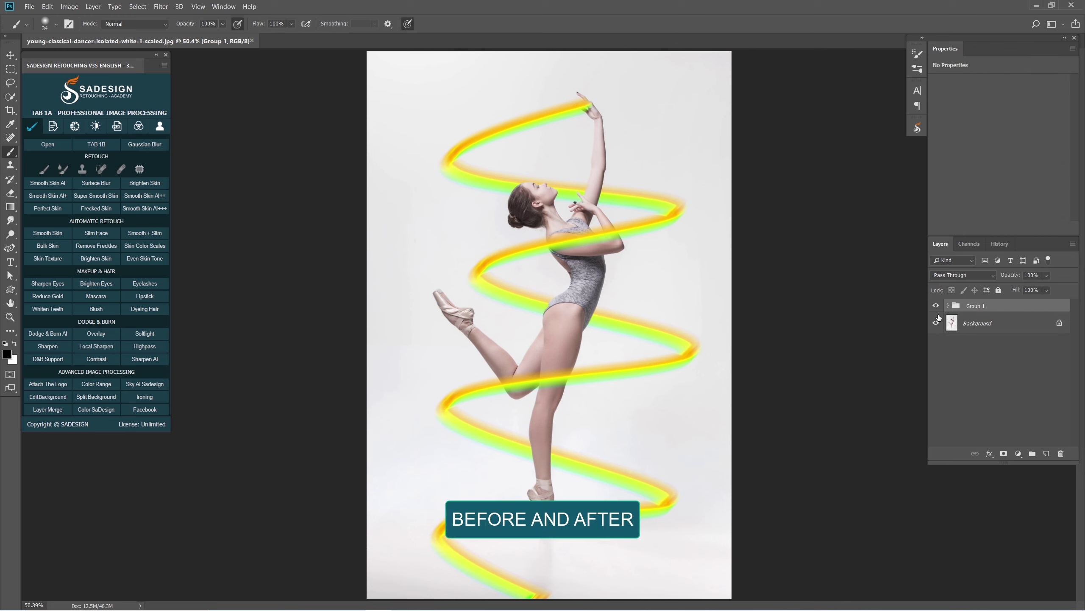
pyautogui.click(936, 306)
pyautogui.click(936, 307)
pyautogui.click(937, 307)
pyautogui.click(936, 306)
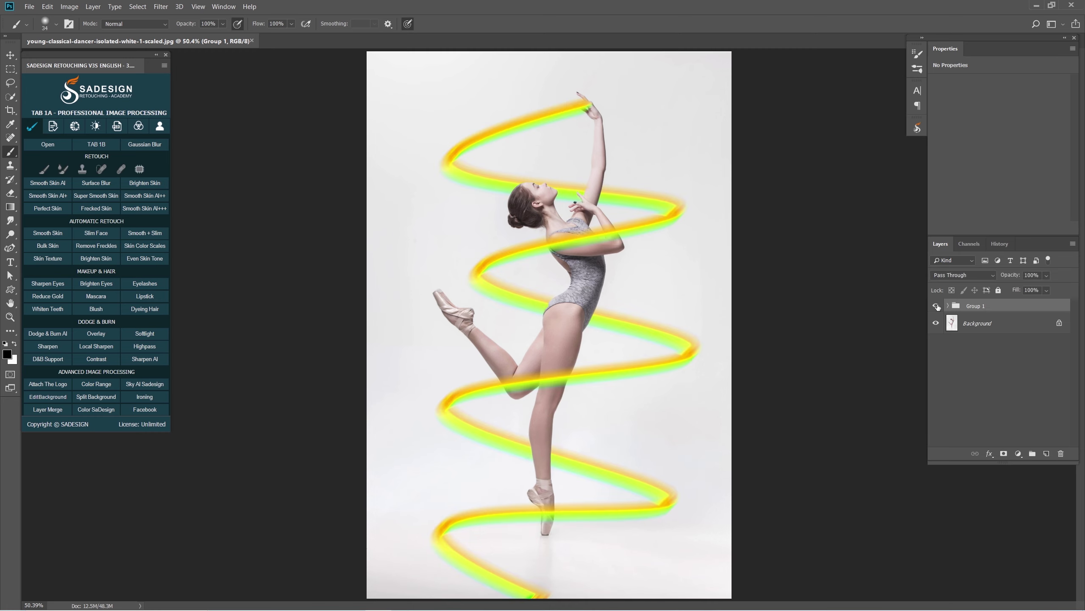